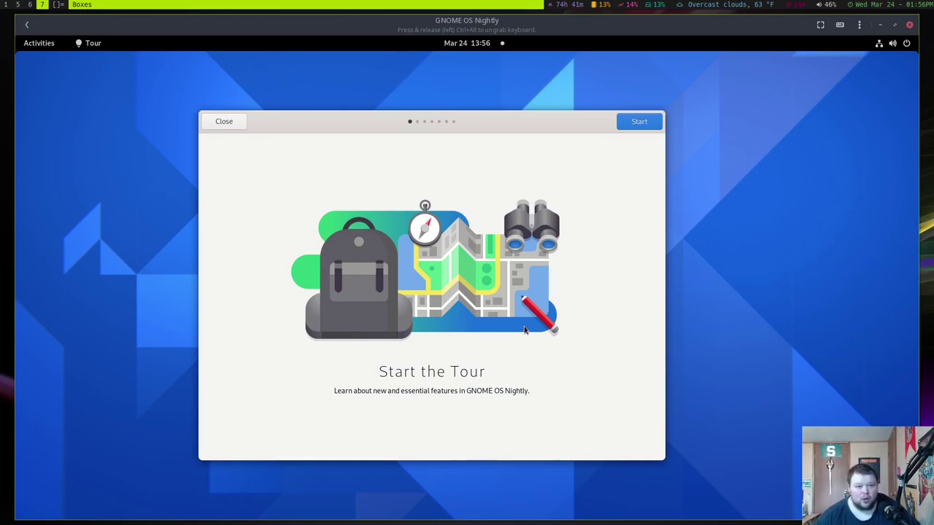
Step: Nudge the tour window aside and start the tour, advancing to the Up/Down for the Overview page
drag(503, 126, 517, 111)
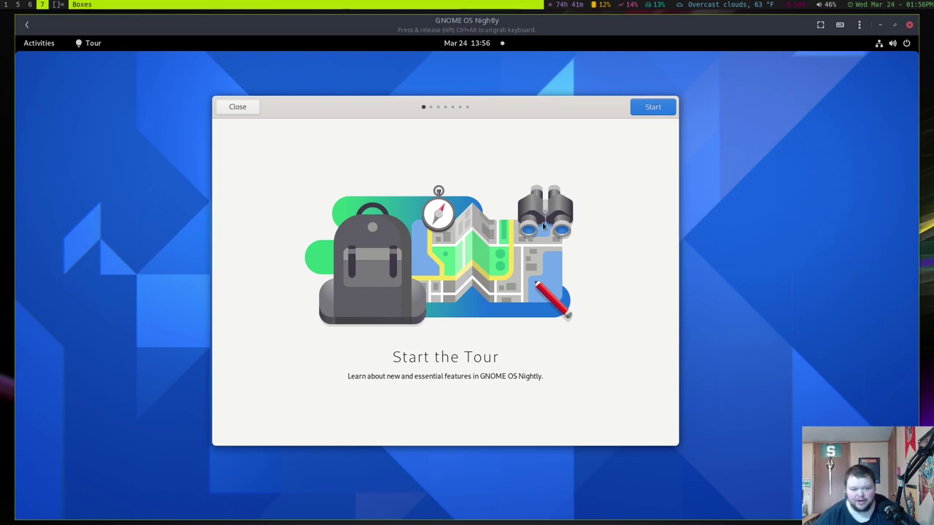
mouse_move(497, 112)
mouse_down()
mouse_move(533, 109)
mouse_move(508, 119)
mouse_up()
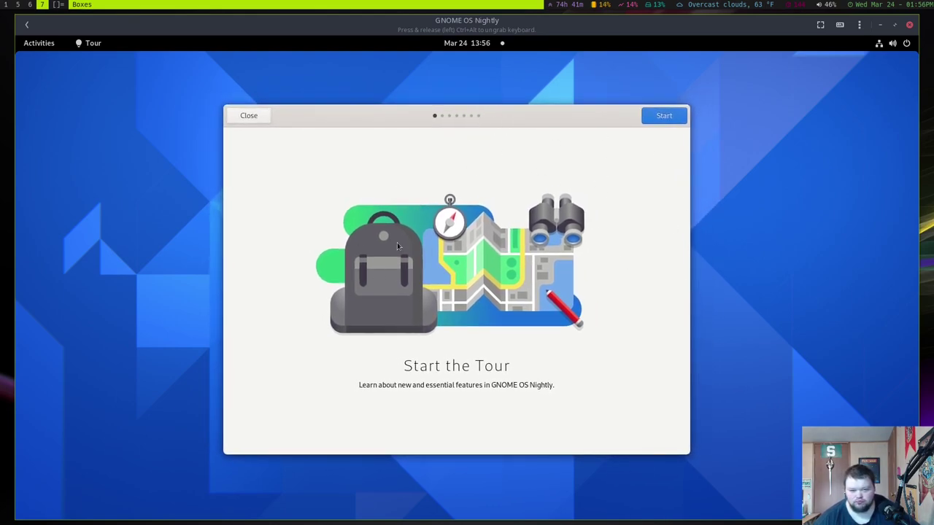
click(660, 119)
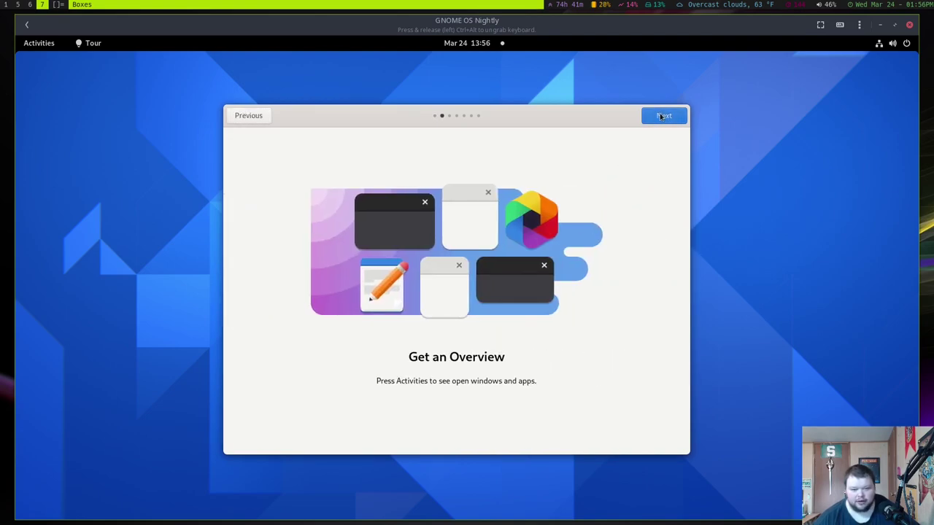
click(662, 117)
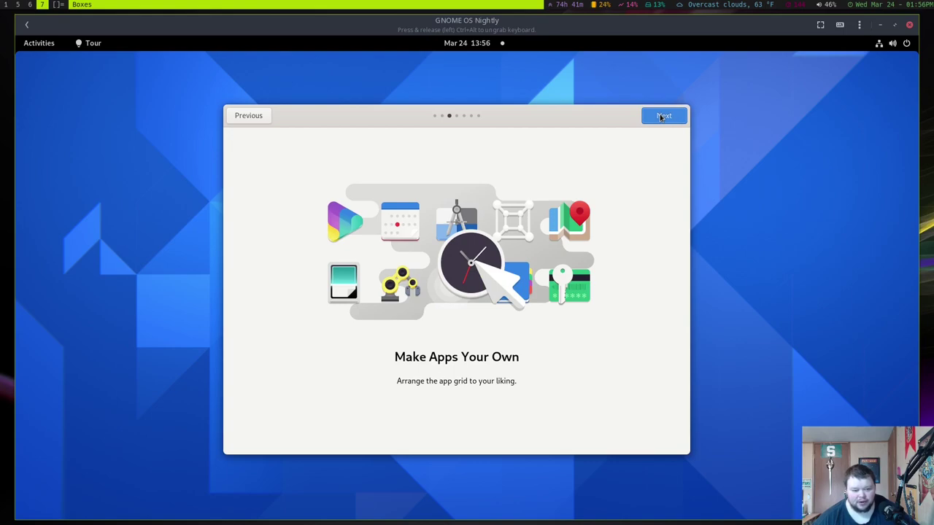
click(661, 117)
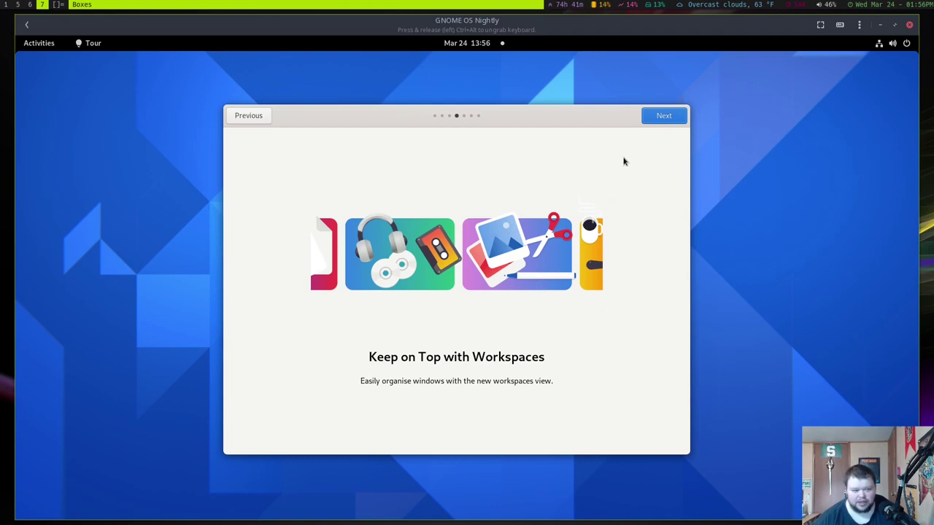
click(661, 117)
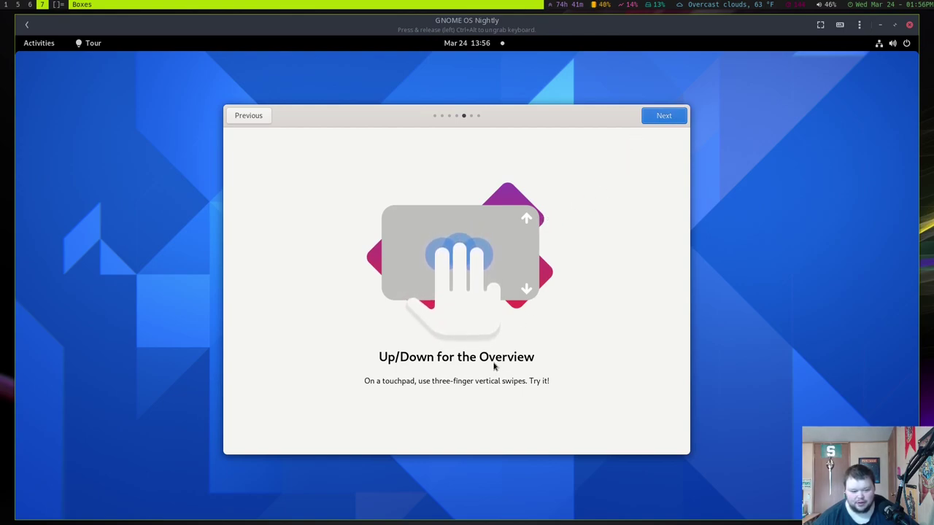
Step: Continue past Left/Right for Workspaces to the That's it! page and close the tour
click(664, 117)
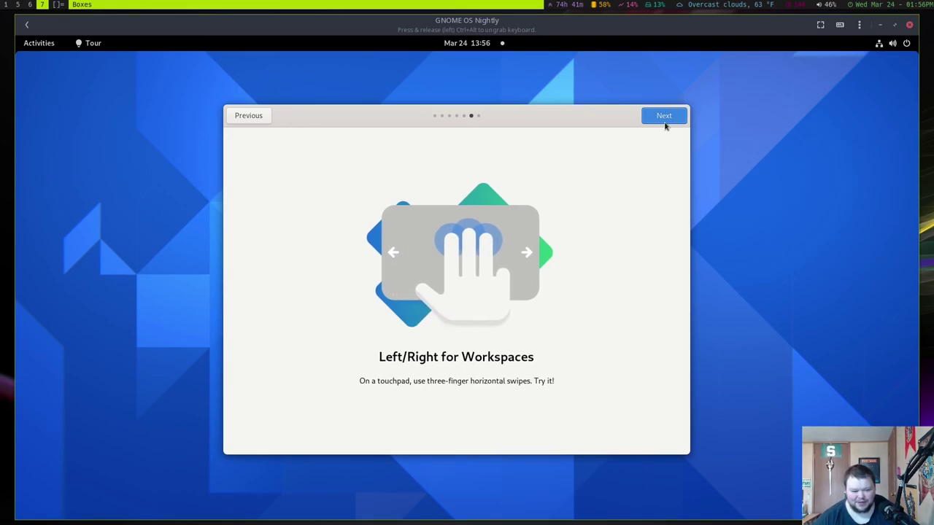
click(665, 120)
click(248, 120)
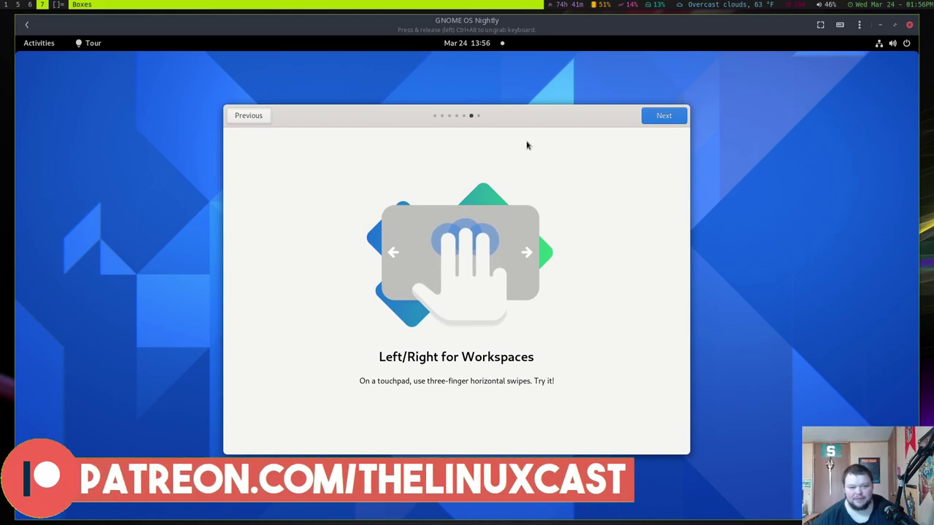
click(655, 117)
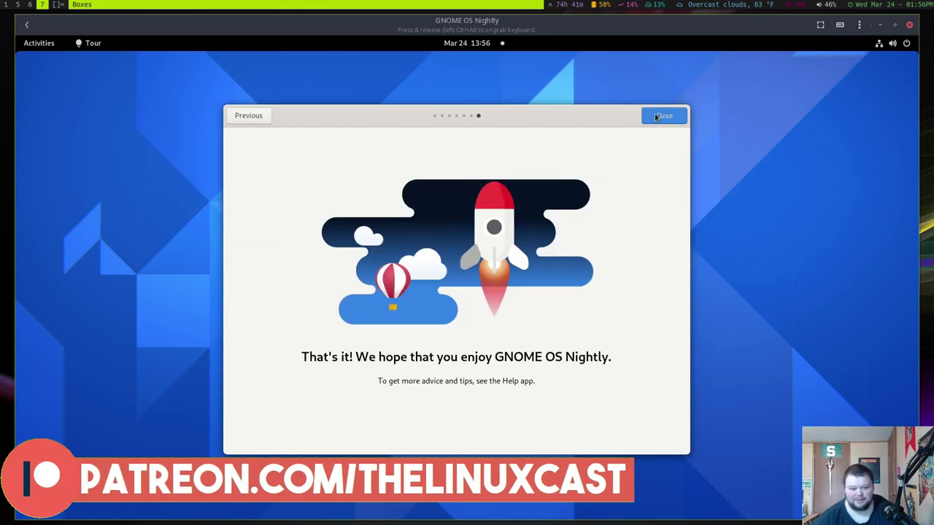
click(656, 117)
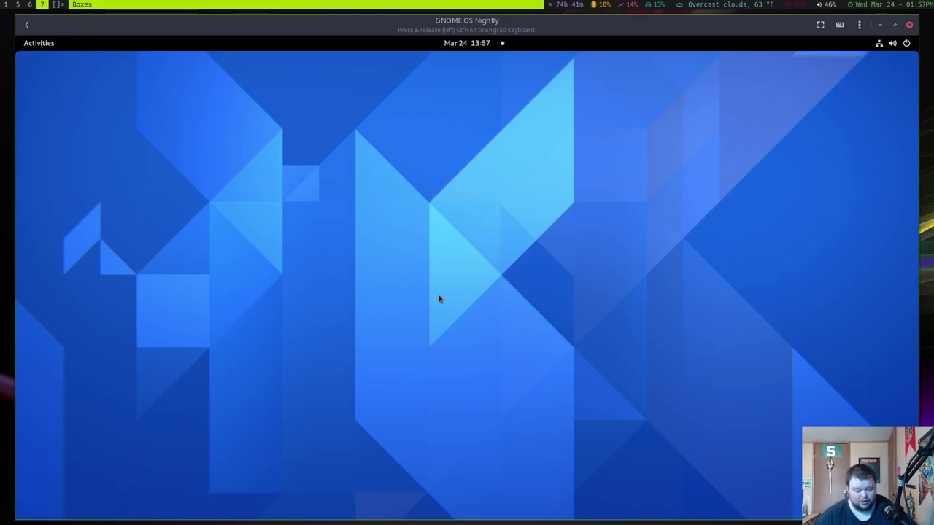
Step: From the app grid, drop System Monitor and Terminal onto the first workspace thumbnail
key(super)
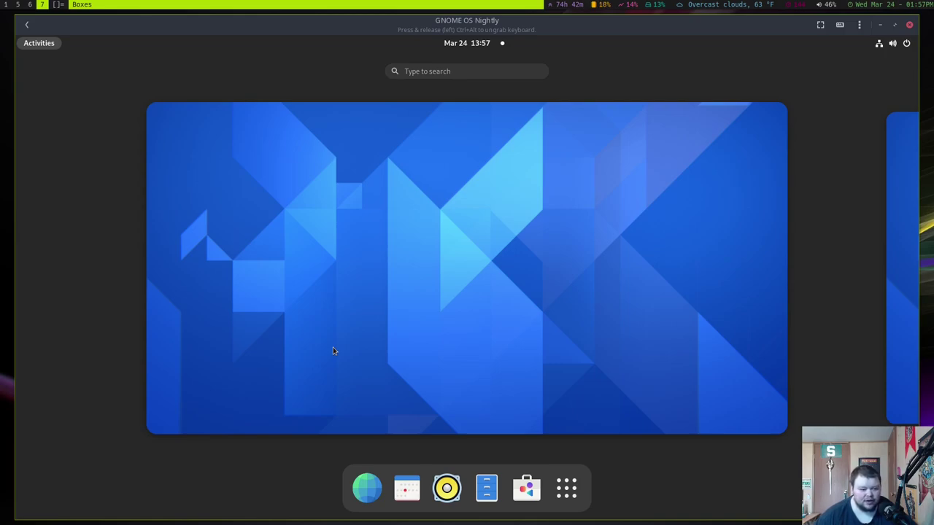
click(566, 488)
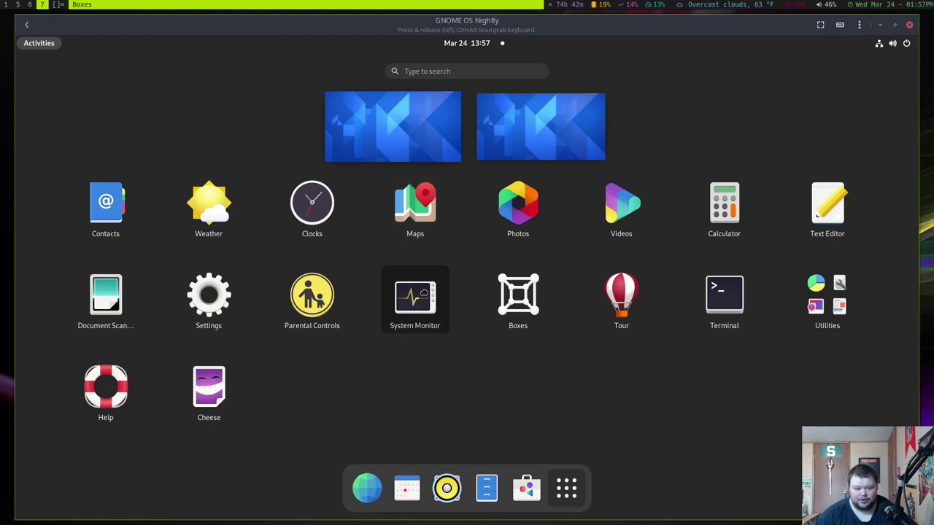
drag(414, 296, 535, 121)
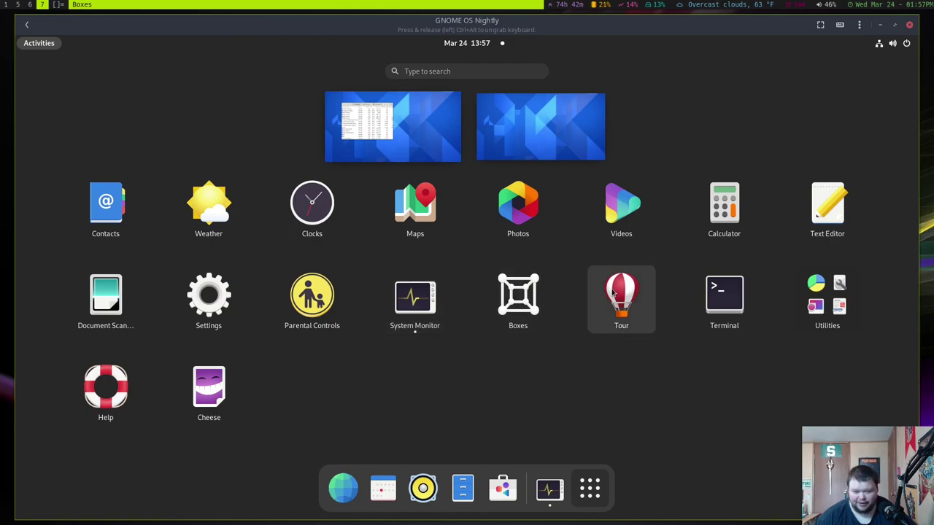
drag(719, 298, 530, 127)
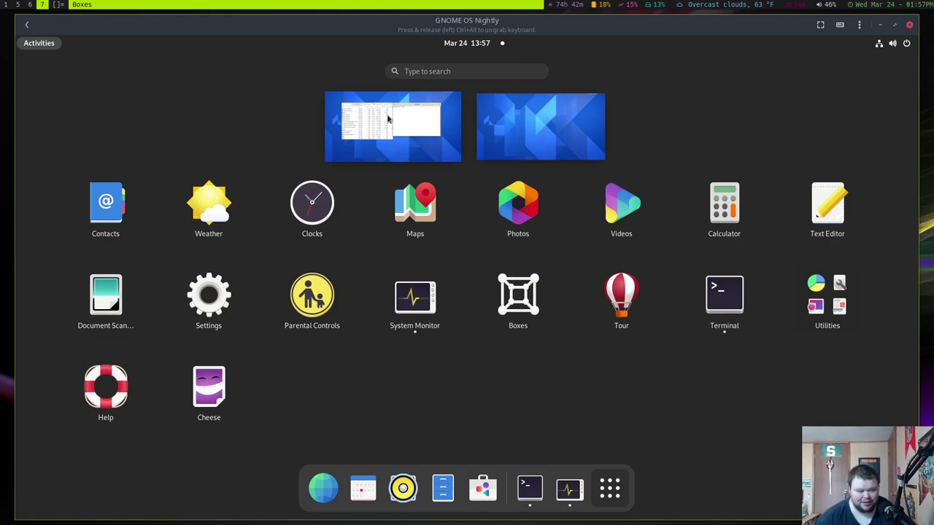
Step: Enter the first workspace, close System Monitor and move Terminal up and left
click(388, 119)
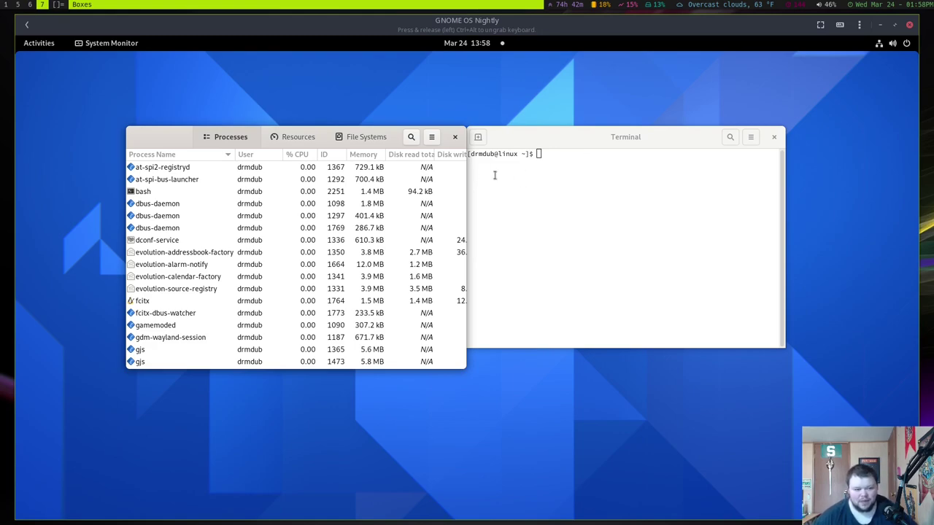
drag(167, 139, 300, 201)
click(588, 198)
drag(586, 138, 463, 117)
Step: Try htop in the Terminal, then run top after the command-not-found error
text(htp)
text(op)
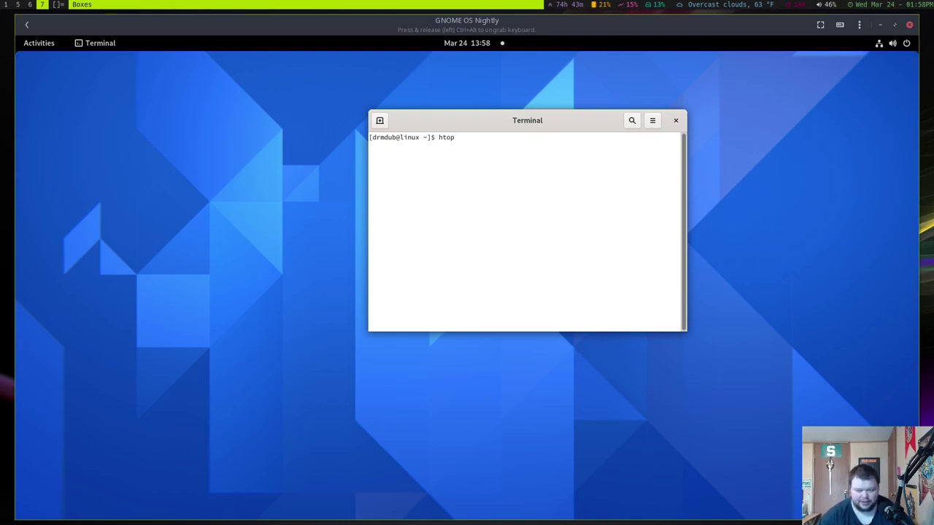
key(Return)
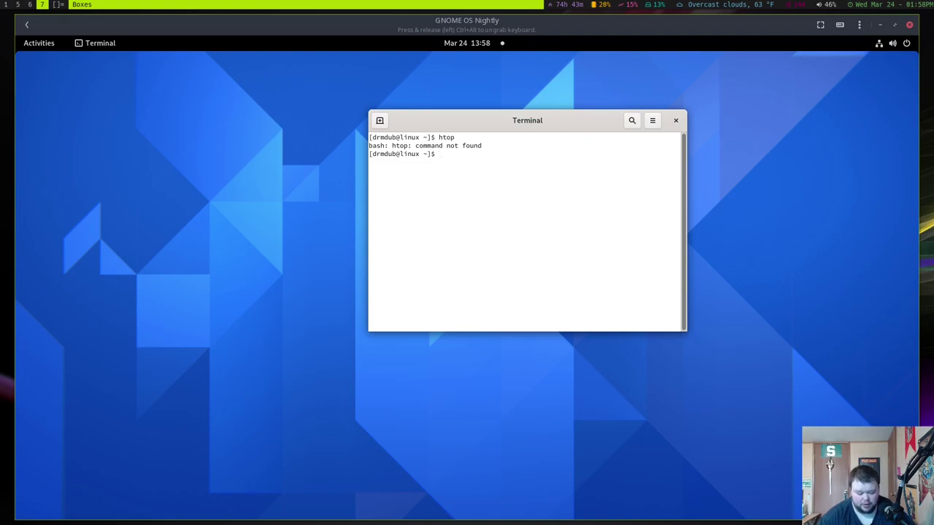
text(p)
key(Return)
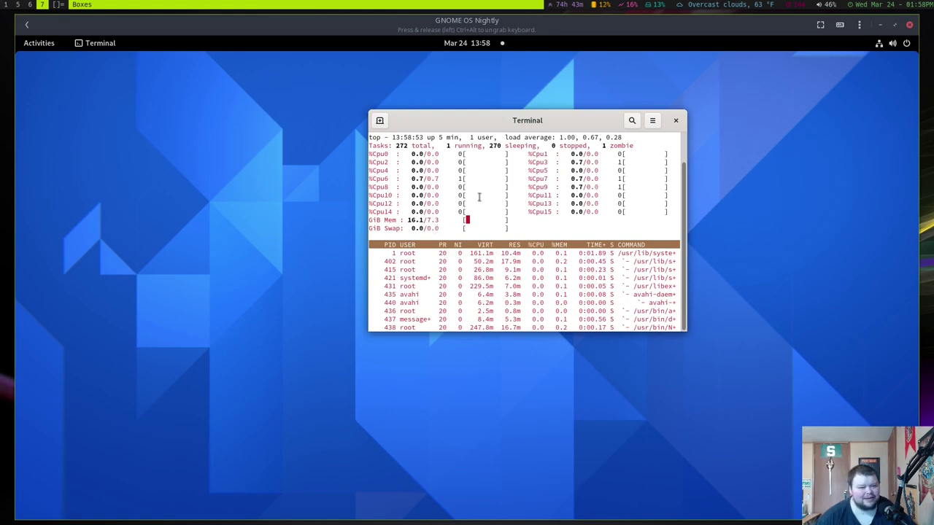
Step: Cancel the Terminal close prompt, quit top with q and clear the screen
drag(482, 194, 458, 182)
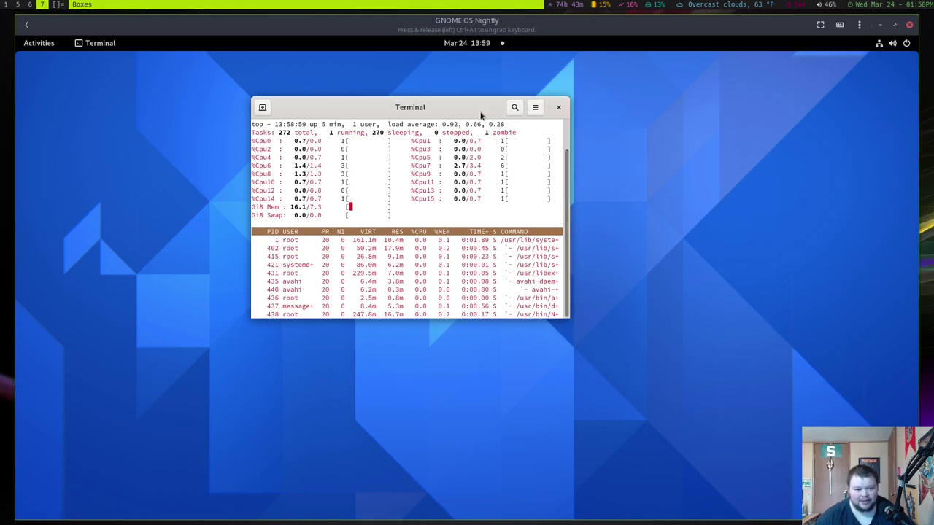
drag(459, 117, 482, 128)
click(581, 118)
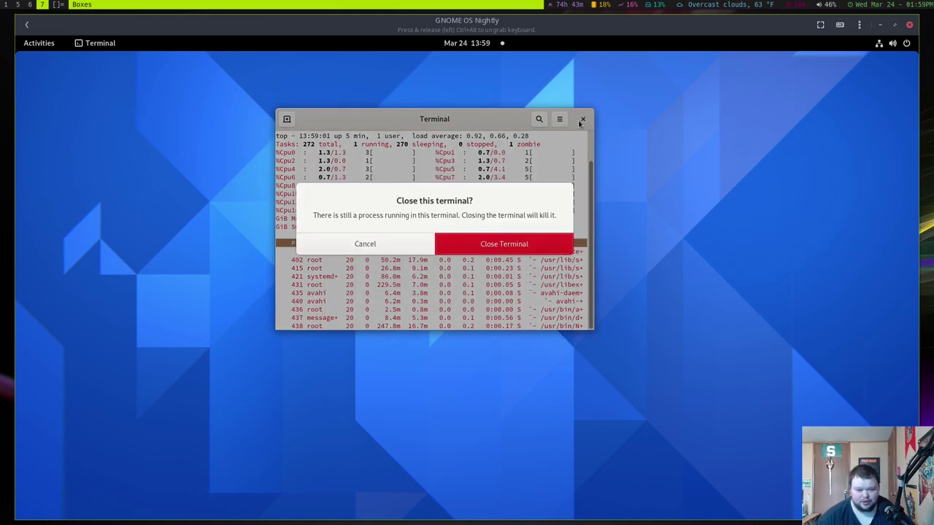
click(369, 246)
text(q)
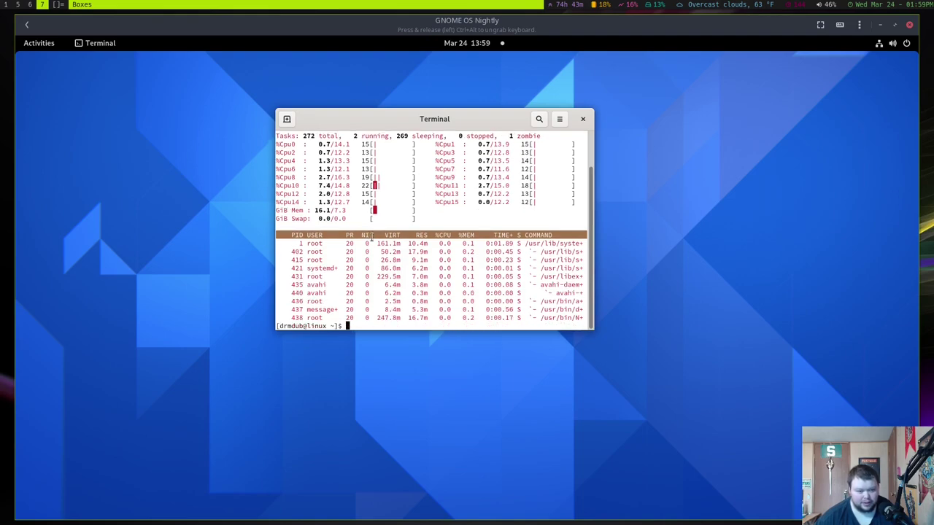
text(clear)
key(Return)
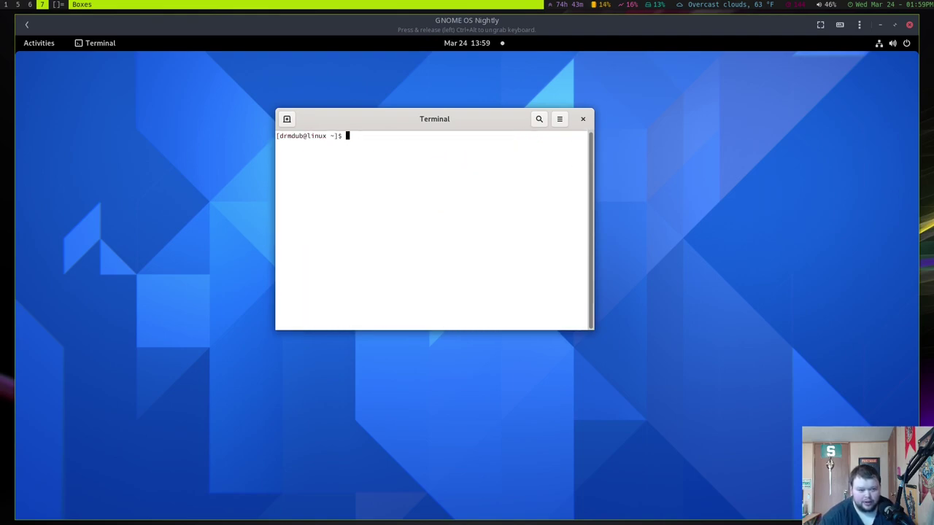
Step: Run free -m to show 7484 MB total memory, 1067 used, no swap
text(free -)
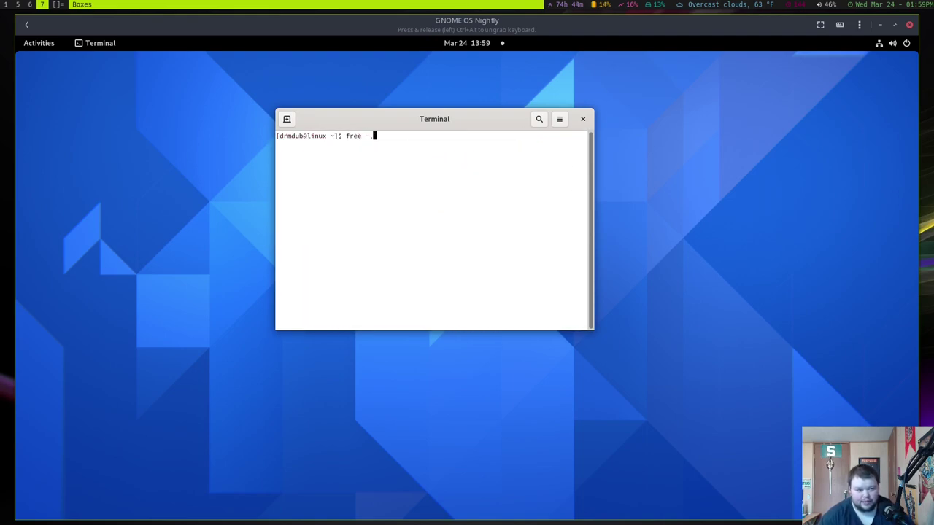
text(m)
key(Return)
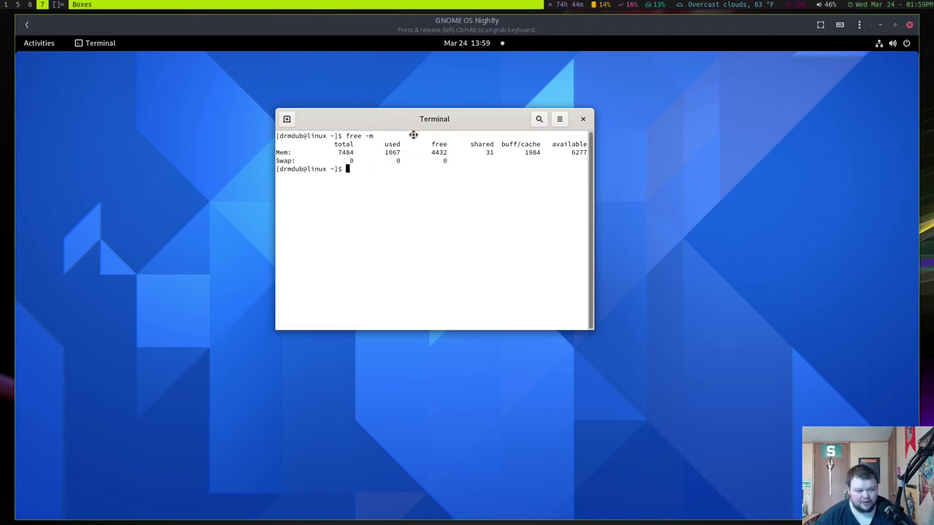
drag(353, 118, 417, 155)
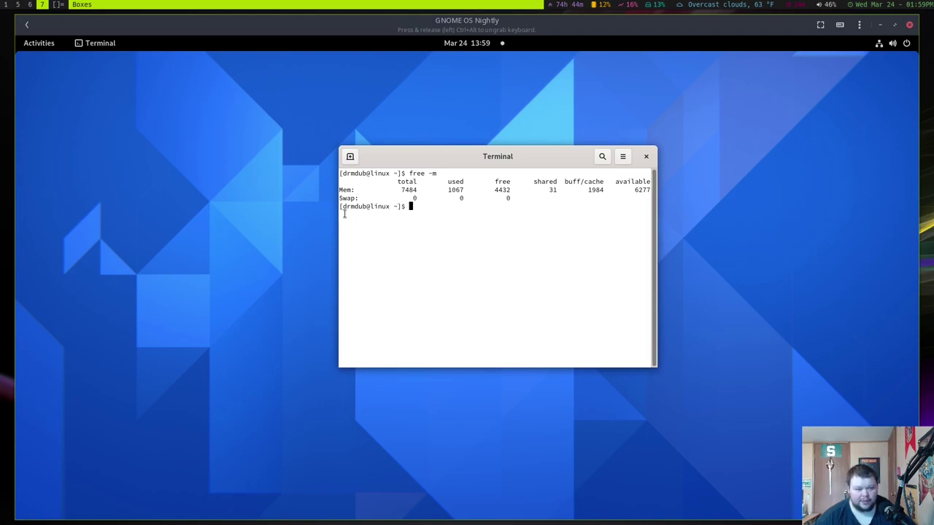
Step: Bring back and move the Terminal window, then show the full application grid
key(super)
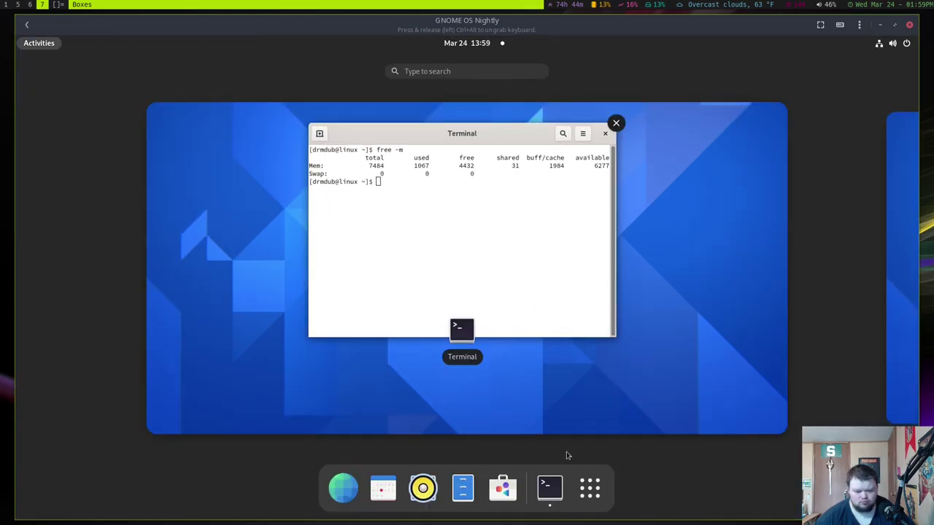
click(591, 486)
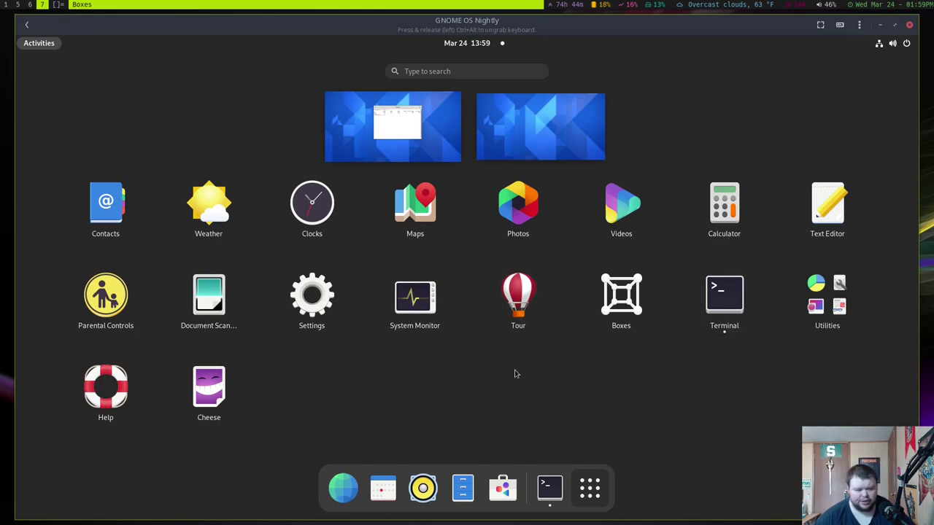
click(600, 495)
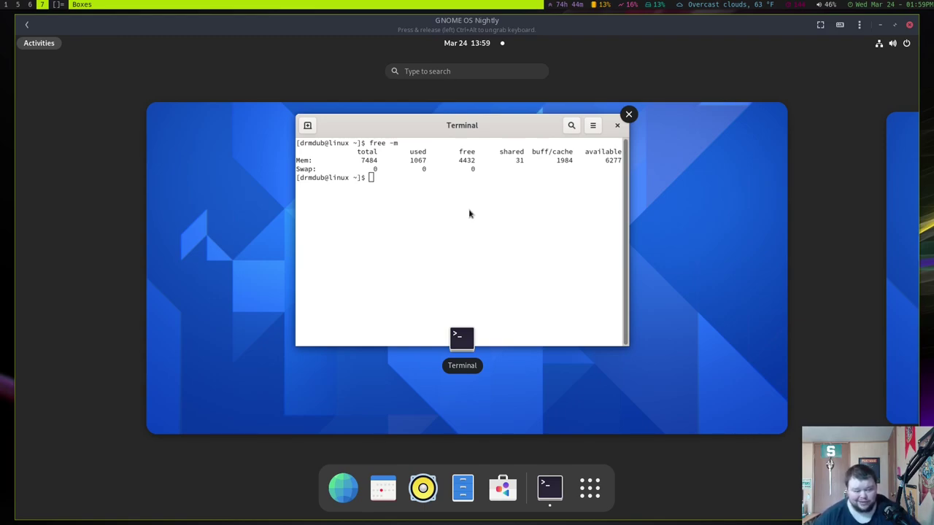
click(625, 118)
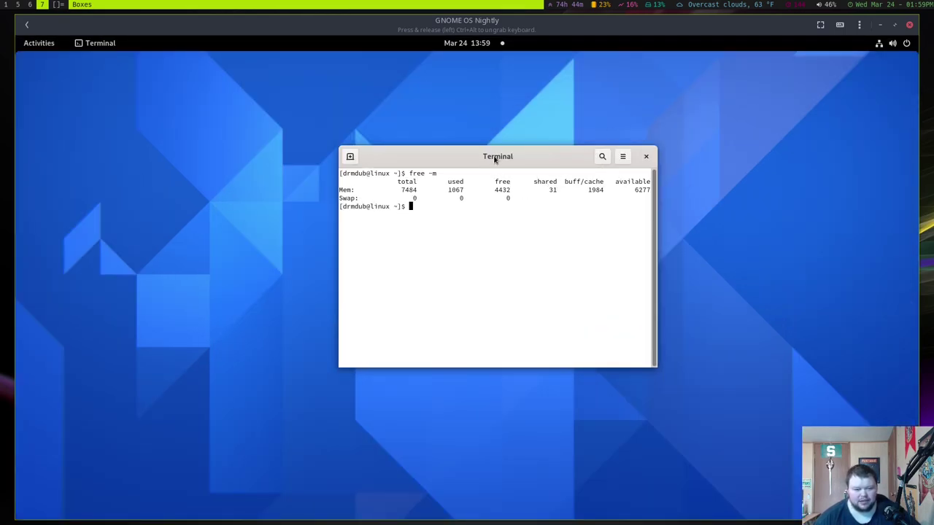
drag(492, 158, 338, 143)
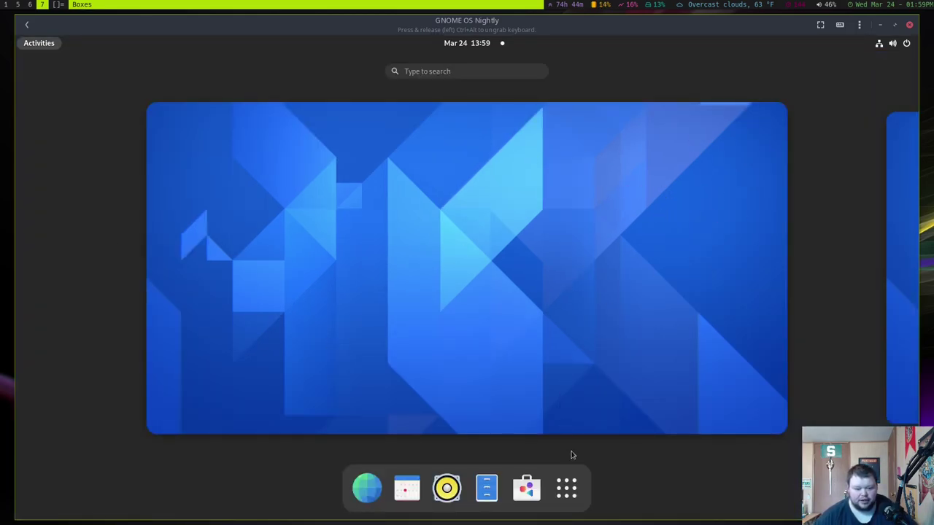
click(569, 495)
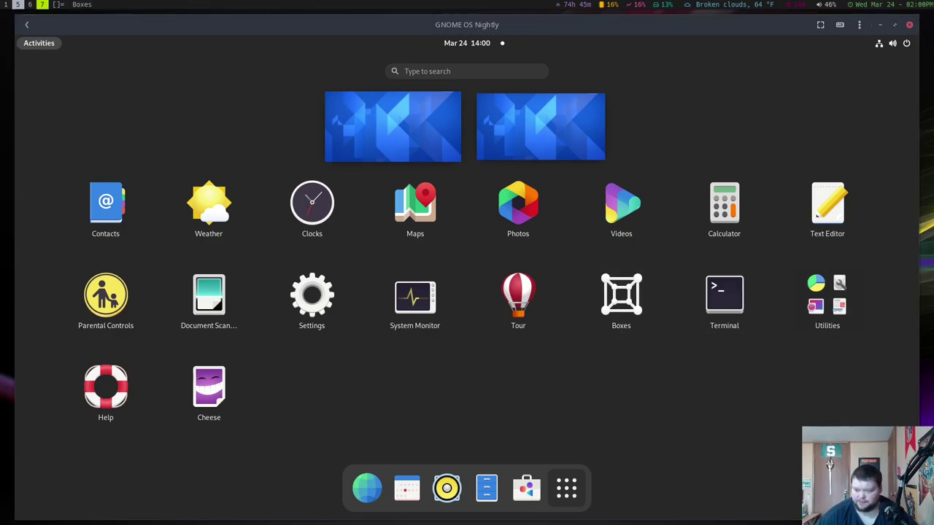
key(super+j)
scroll(359, 227, up, 20)
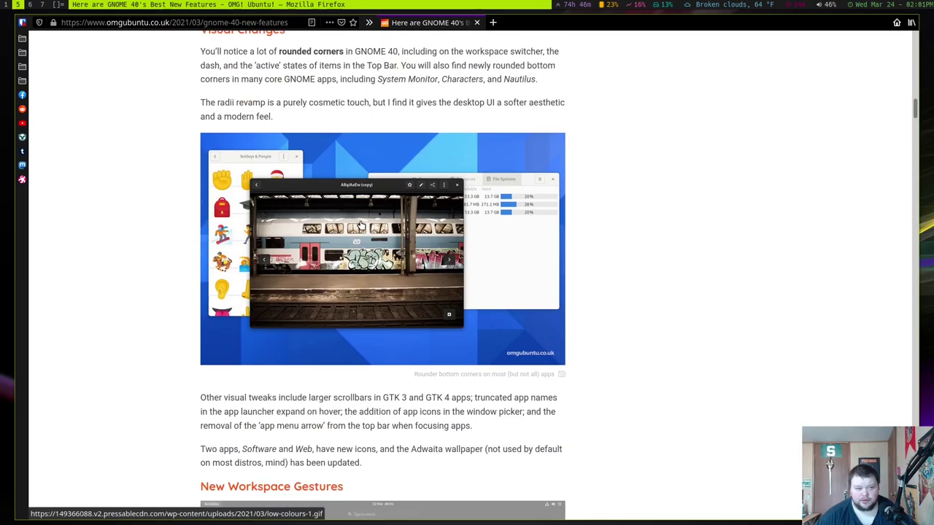
scroll(360, 227, up, 20)
scroll(160, 230, down, 20)
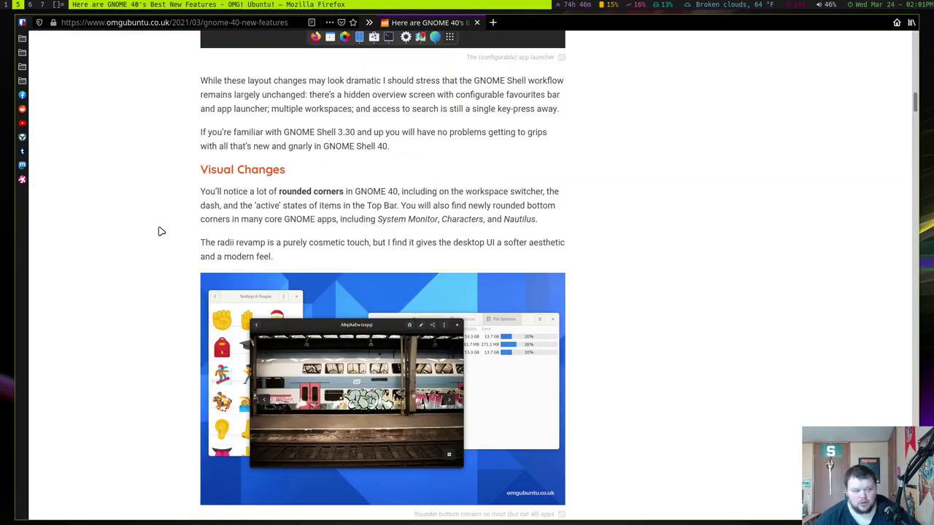
key(super+6)
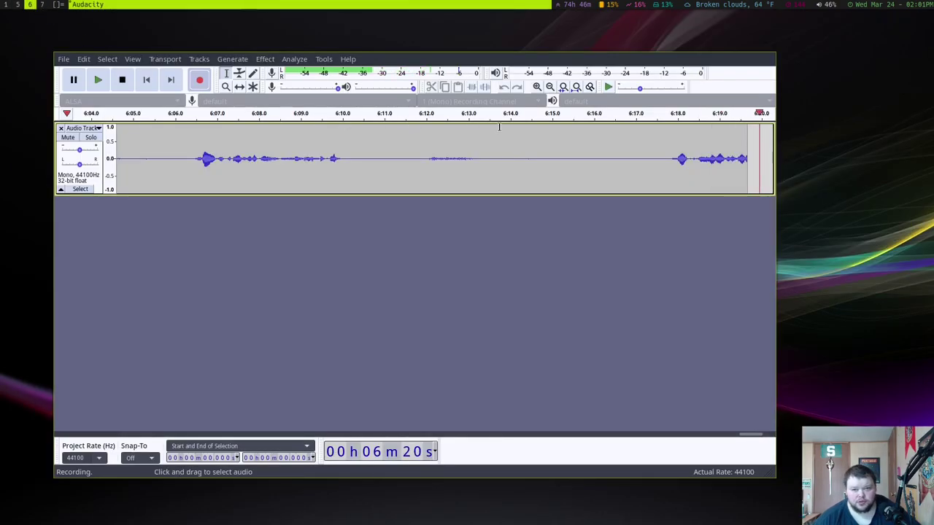
key(super+7)
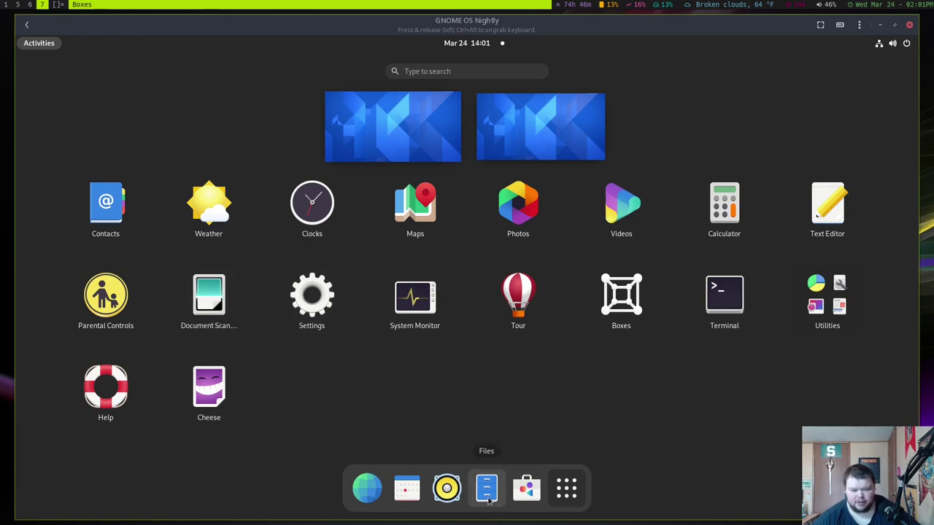
Step: Peek into the Utilities folder twice, then drag Weather from the grid onto the dash
click(820, 296)
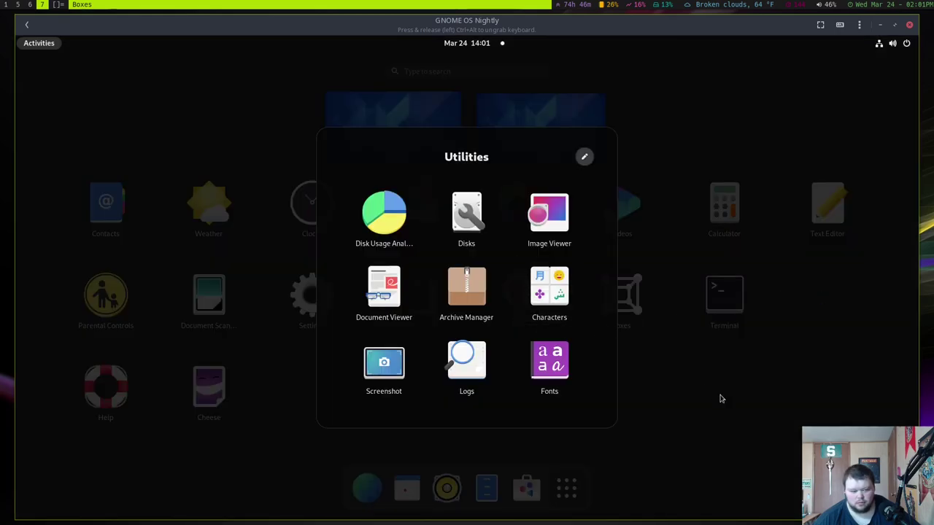
click(745, 415)
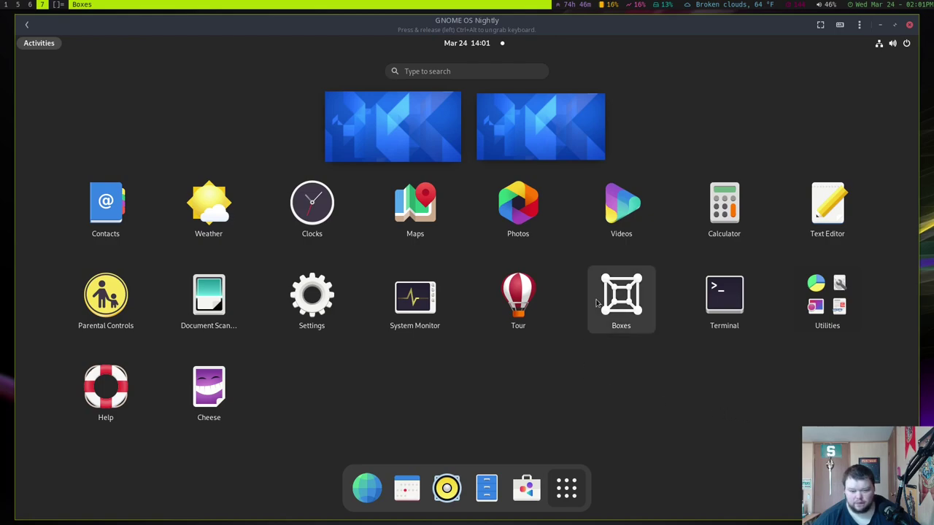
click(823, 303)
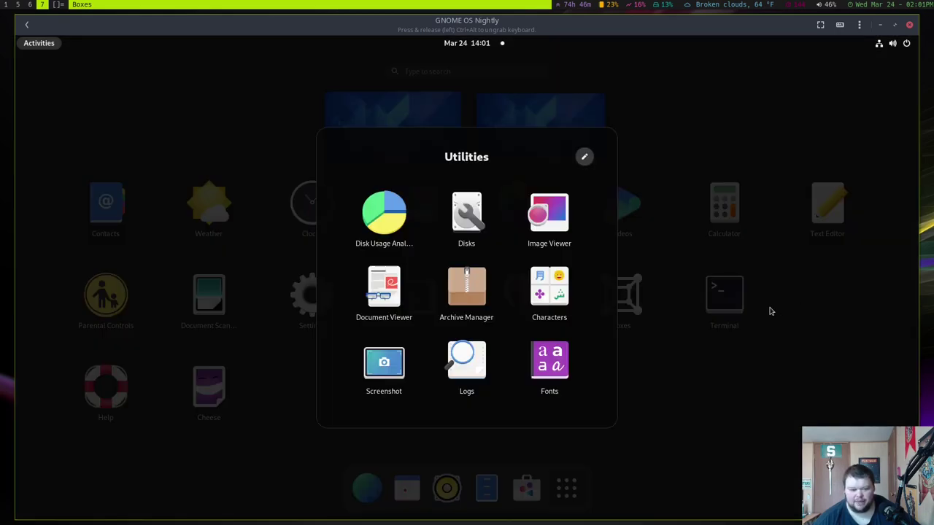
click(733, 359)
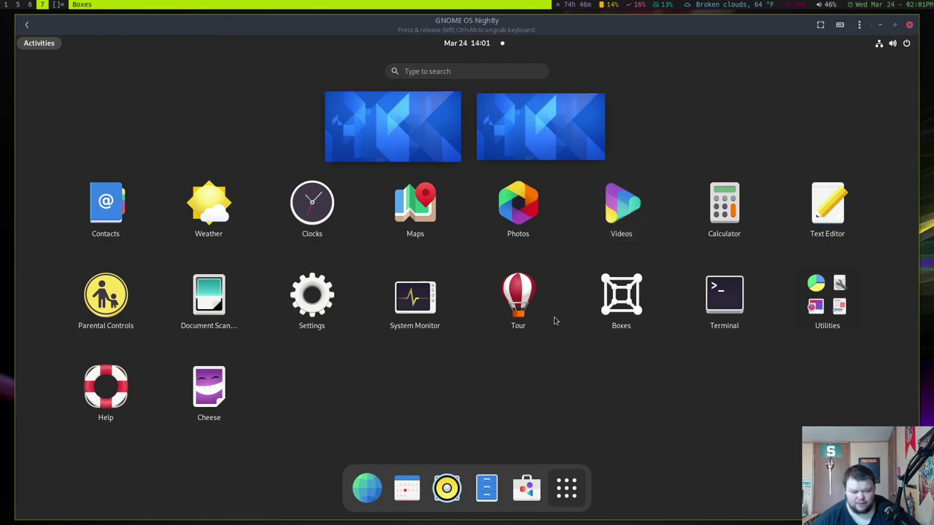
drag(218, 208, 473, 487)
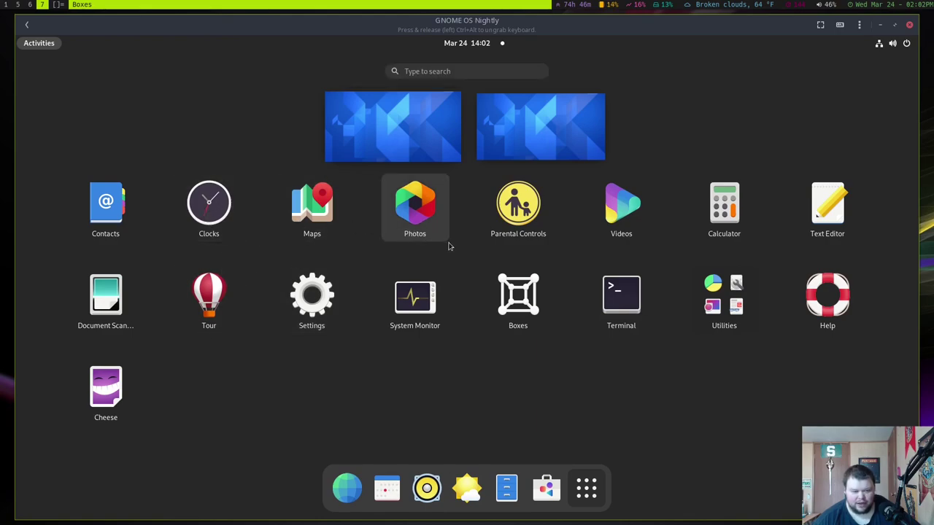
Step: Launch Weather to its Select Location screen, then open Files from the dash
click(467, 487)
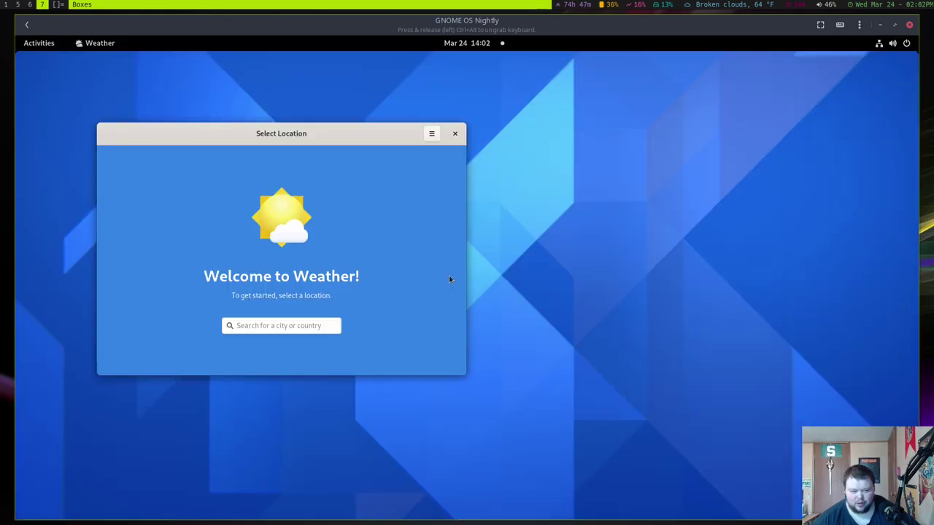
drag(378, 141, 453, 152)
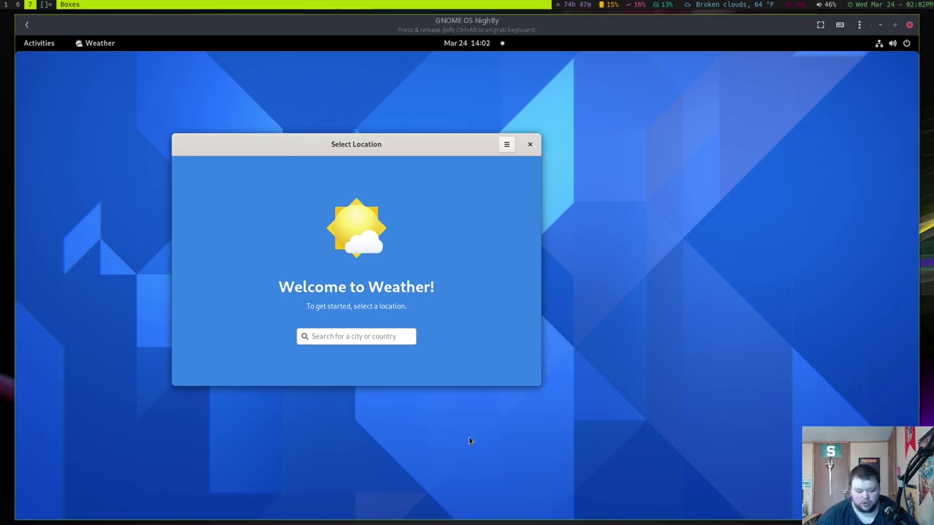
key(super)
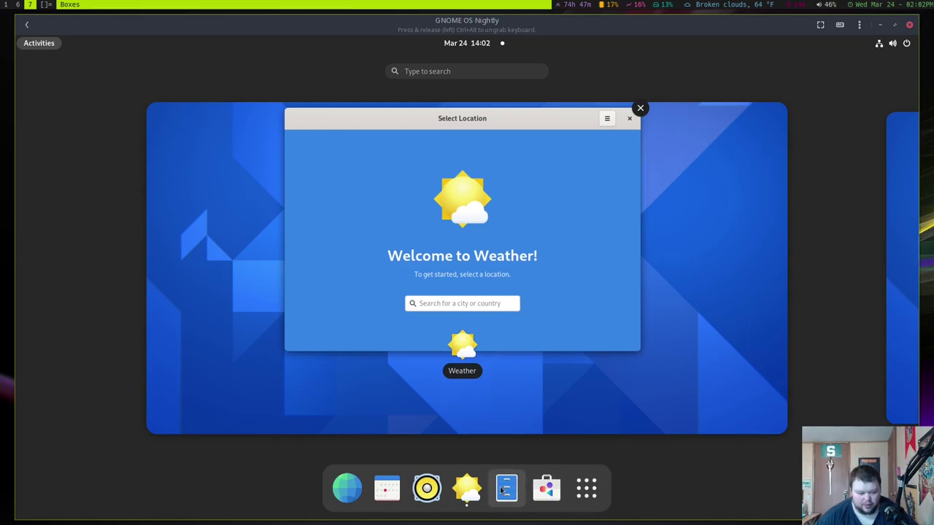
click(537, 448)
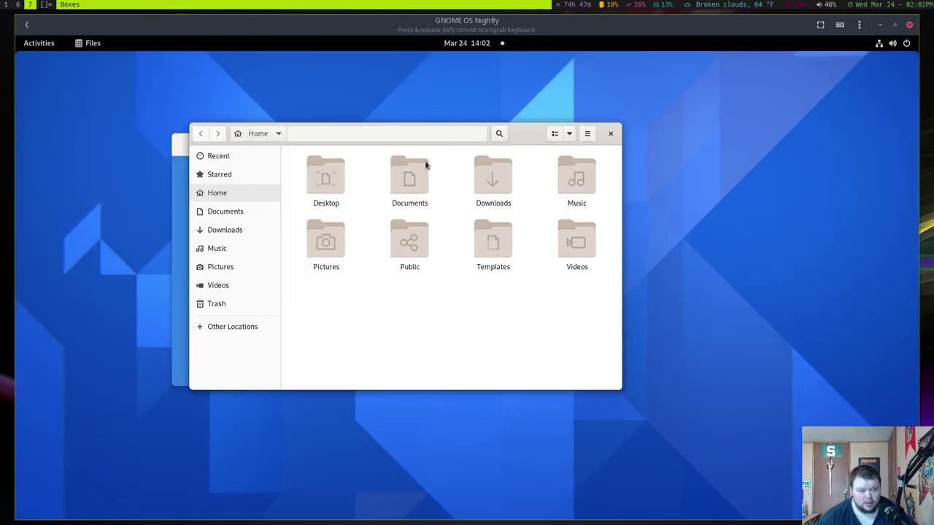
Step: Switch the Home folder to list view and shrink the Files window
click(588, 134)
click(560, 133)
click(554, 134)
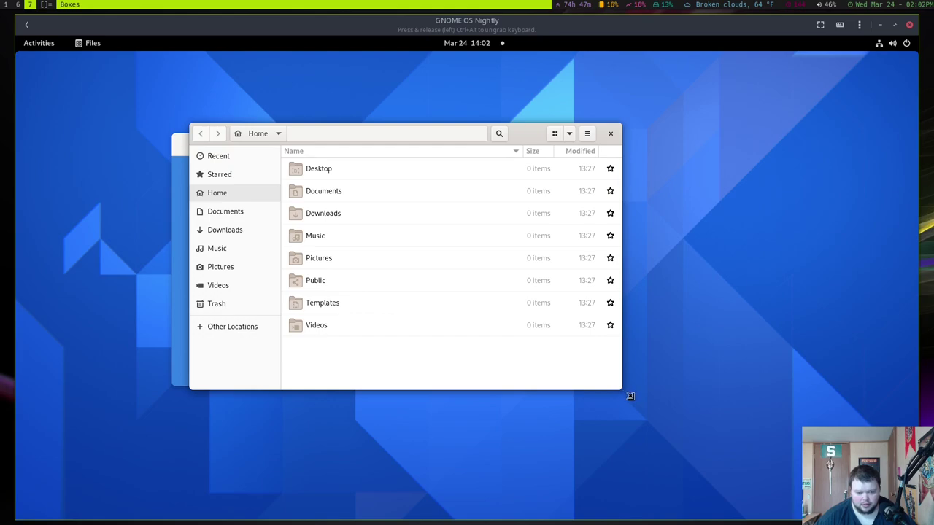
drag(624, 392, 550, 275)
scroll(494, 205, down, 2)
scroll(494, 205, up, 2)
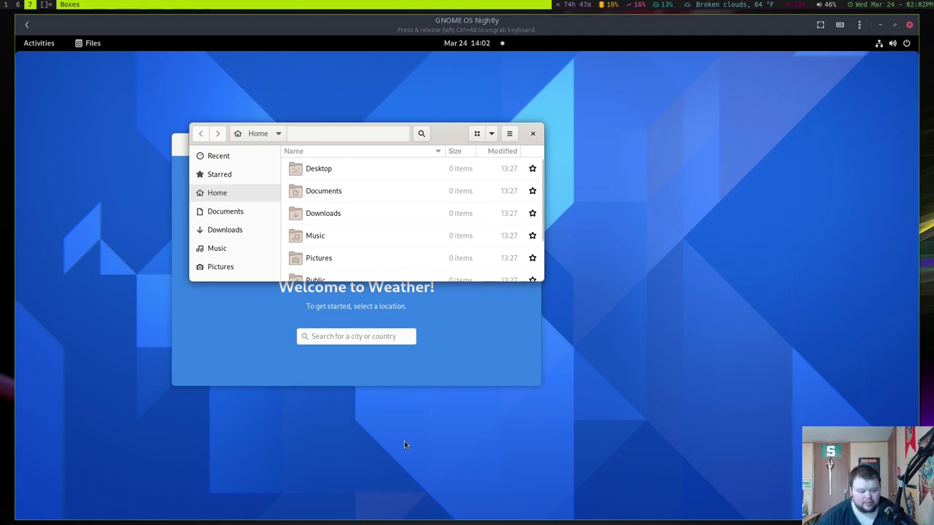
key(super)
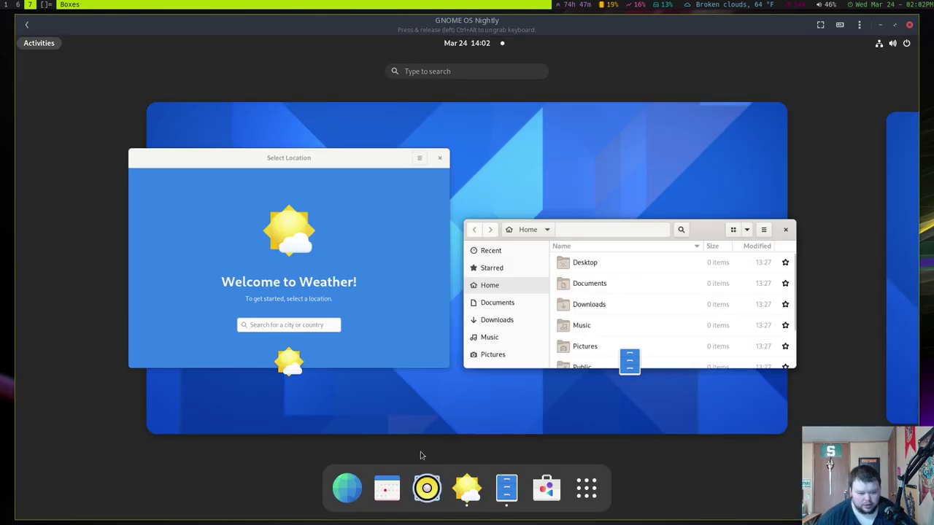
Step: Launch Software and choose Browse Software on its Welcome dialog
click(547, 491)
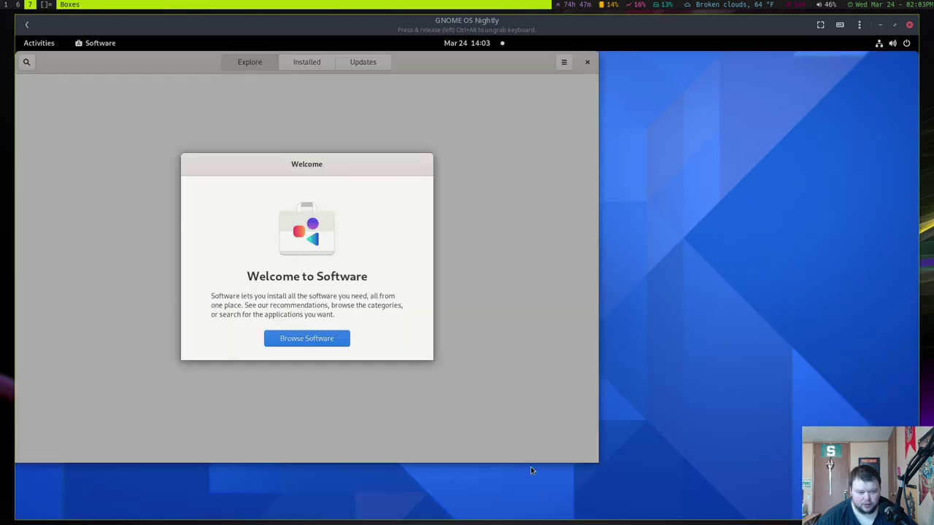
click(306, 340)
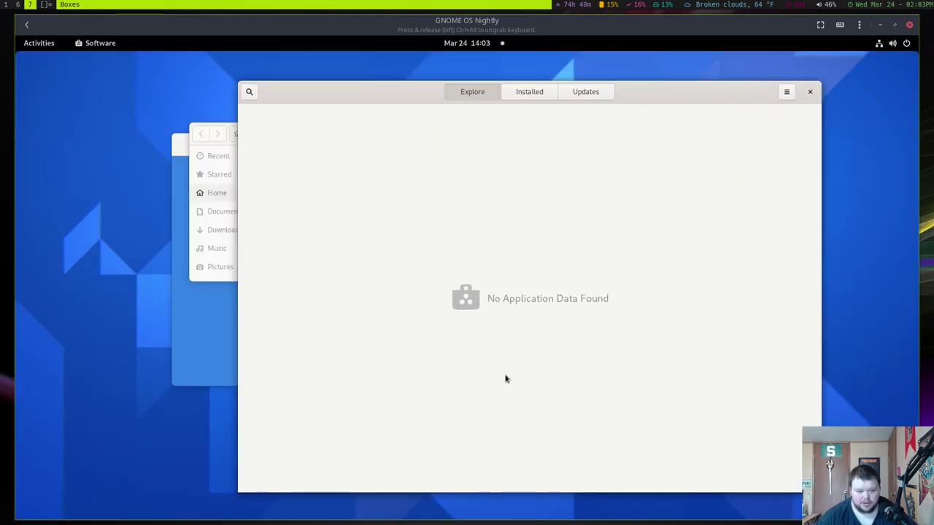
key(super)
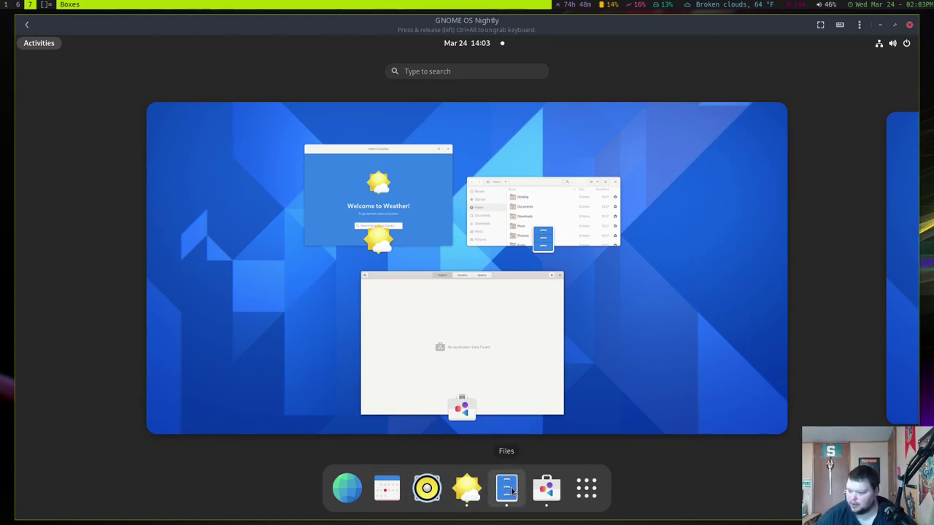
Step: Launch Web, check its About info (40.beta, WebKitGTK 2.31.1), then close the browser
click(347, 488)
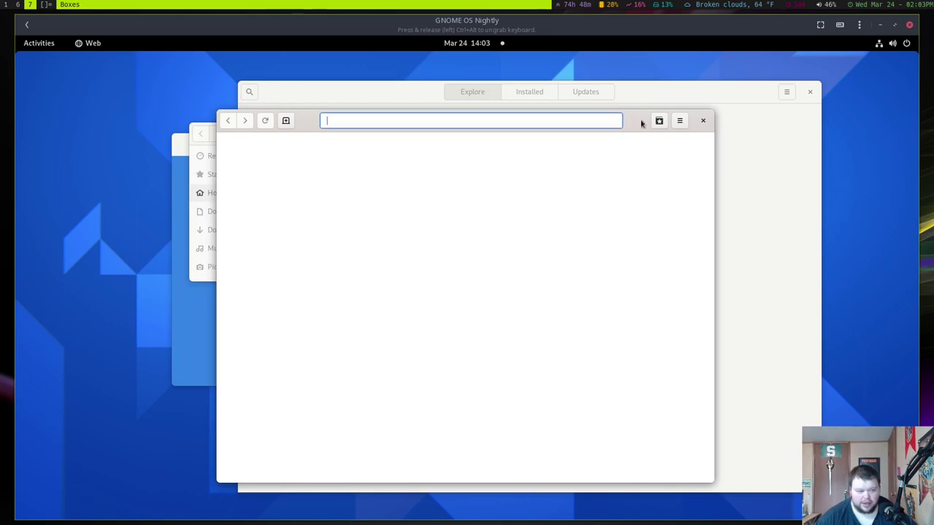
click(676, 125)
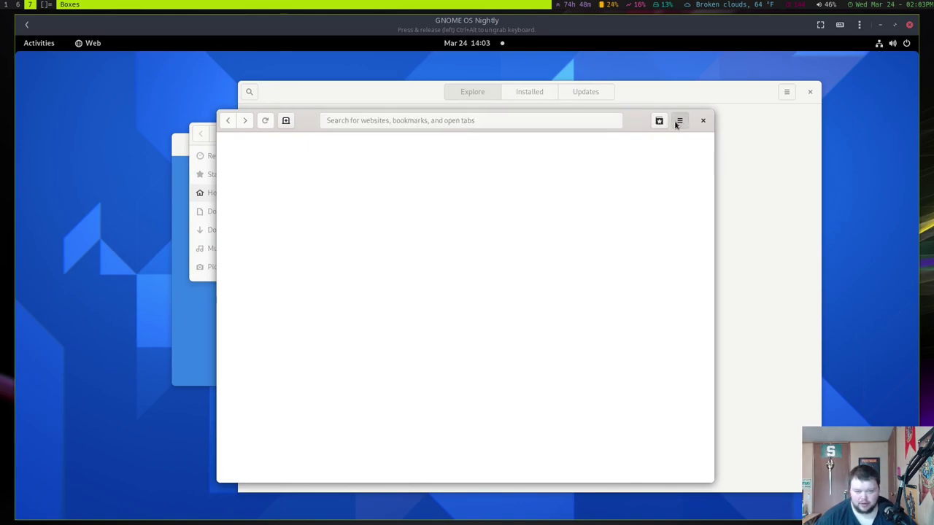
click(676, 125)
click(618, 384)
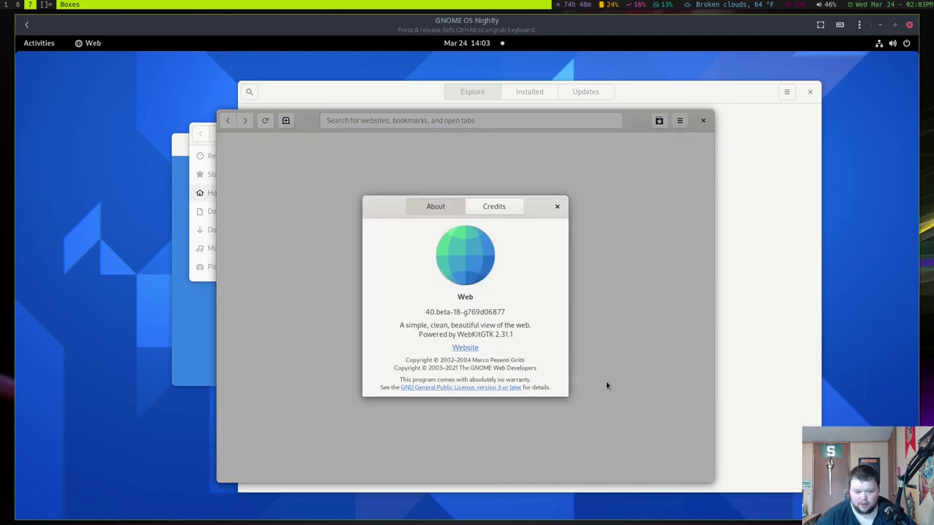
click(558, 208)
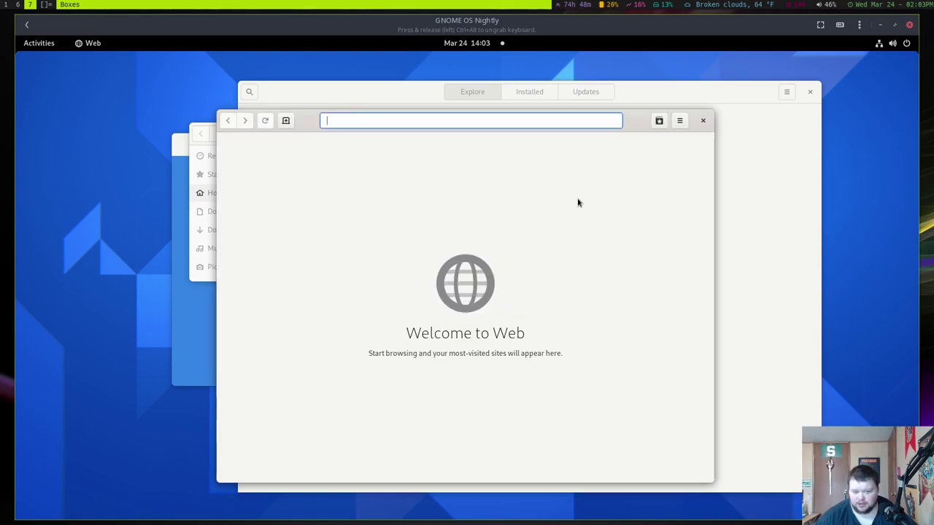
click(703, 121)
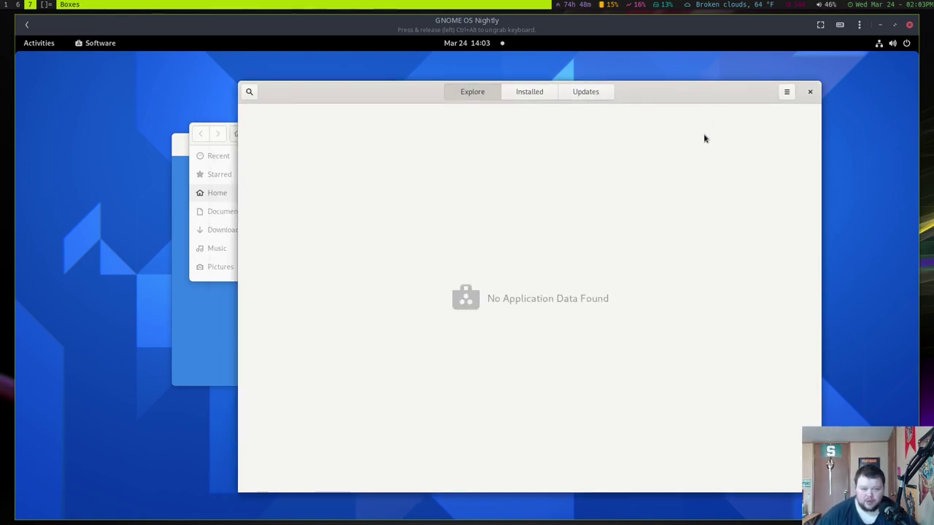
Step: Close the Software window, then enlarge and close the Files window
click(810, 92)
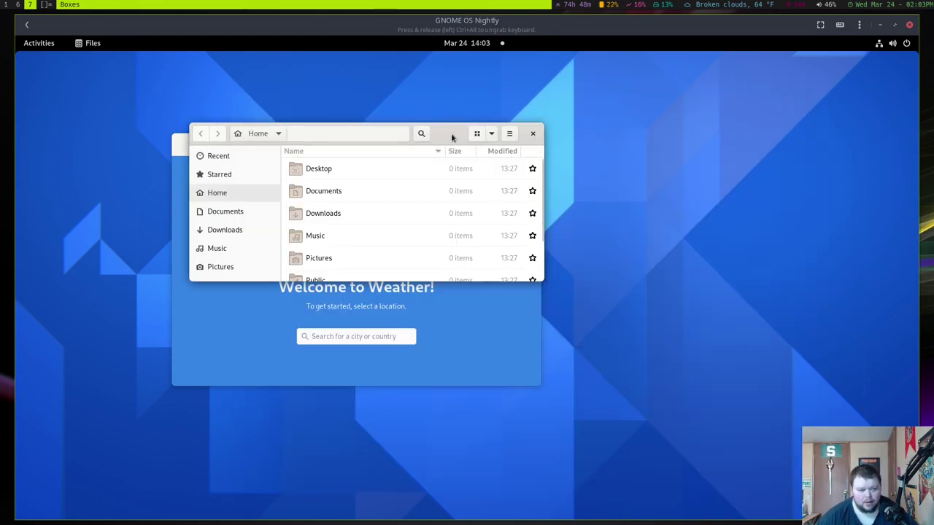
drag(455, 138, 614, 160)
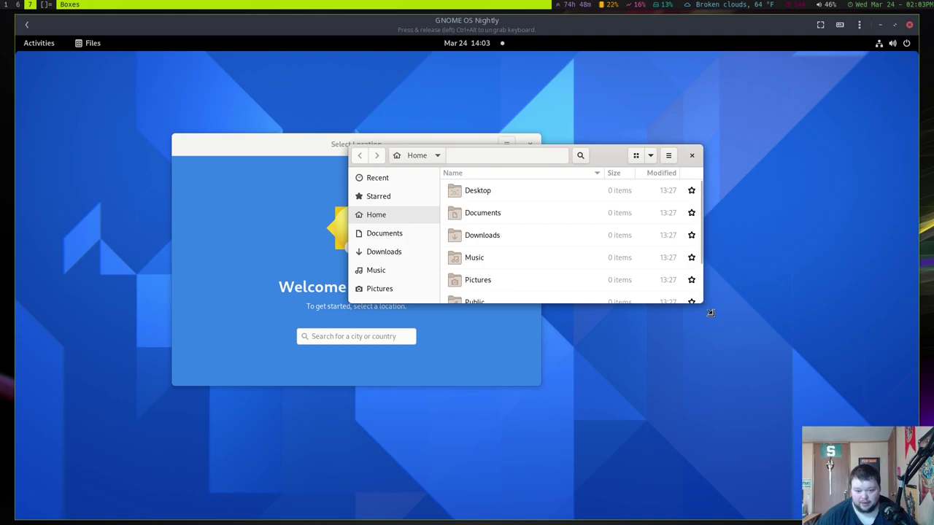
drag(705, 307, 836, 442)
click(824, 155)
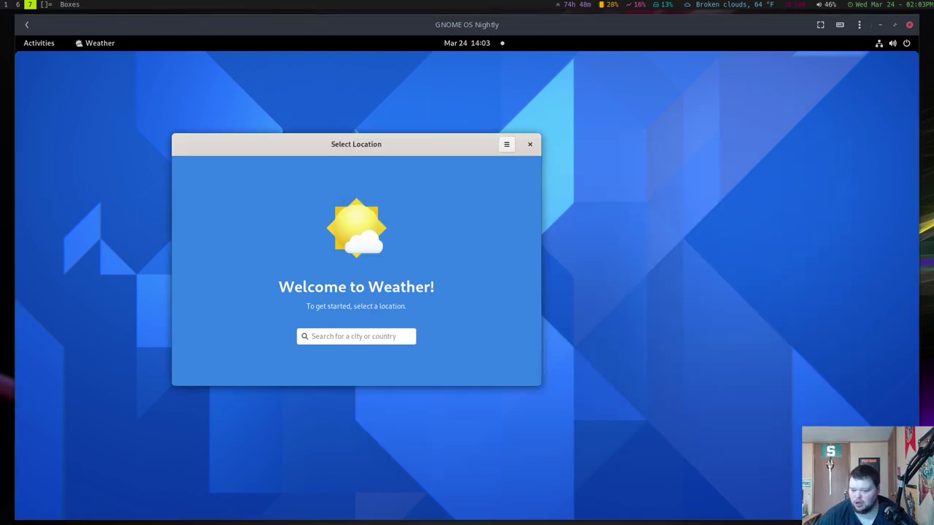
Step: In the Activities overview, toggle the app grid a few times, then return to Weather
key(super)
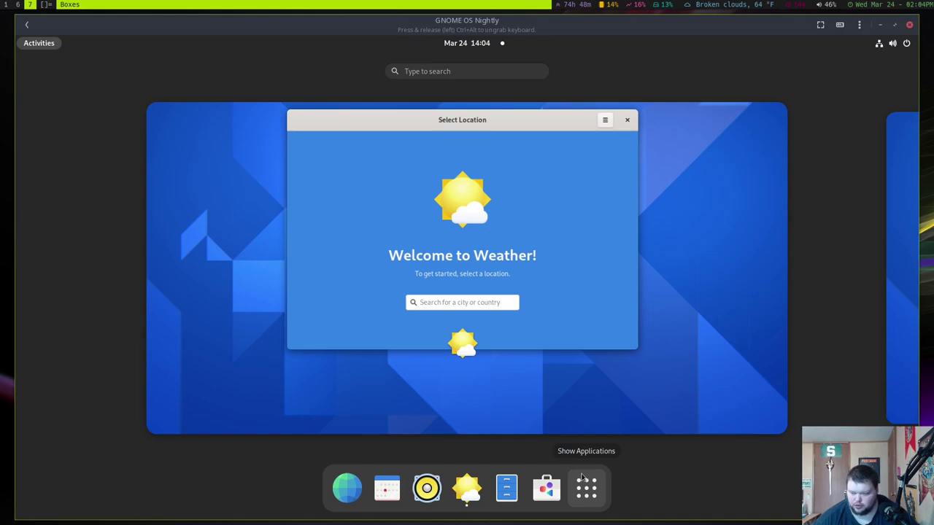
click(585, 483)
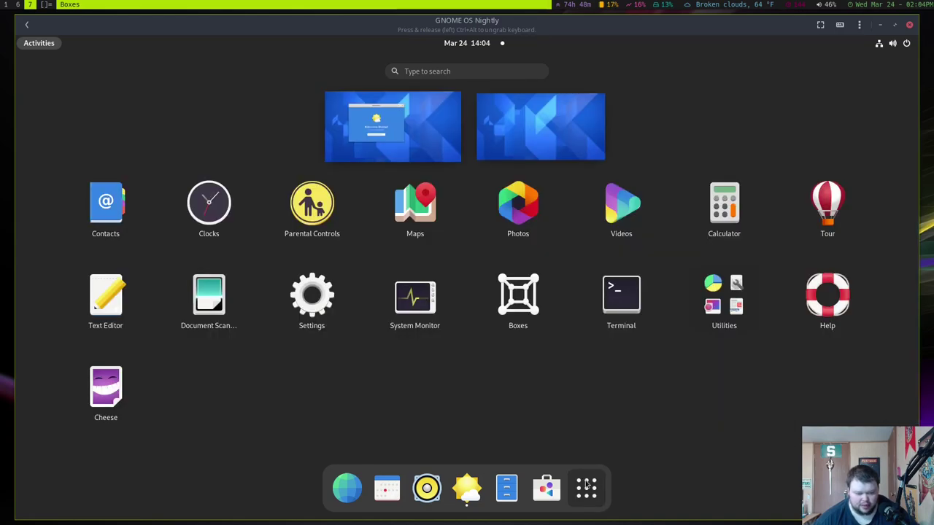
click(586, 483)
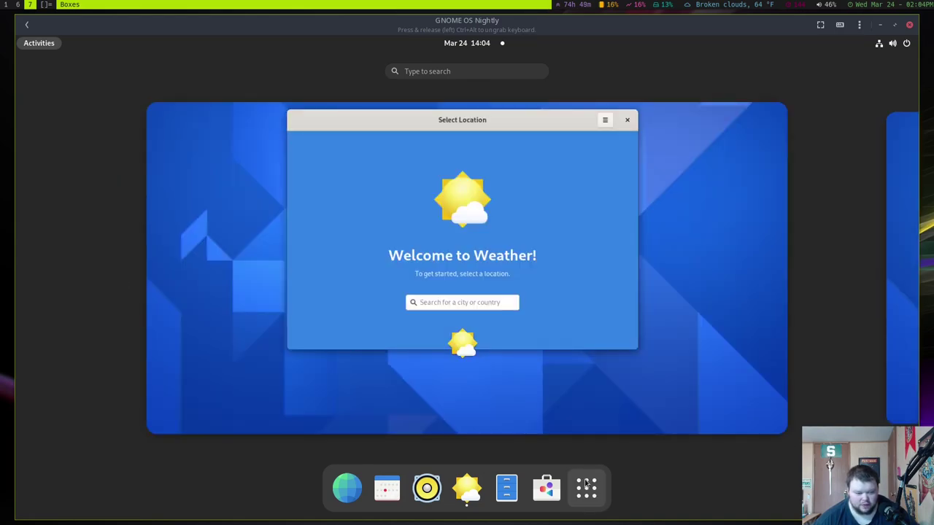
click(585, 484)
click(586, 483)
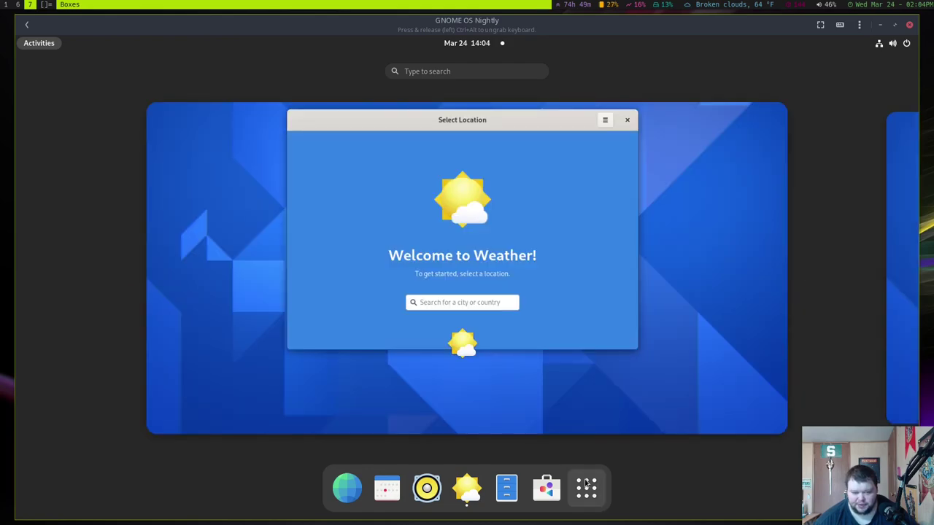
click(547, 381)
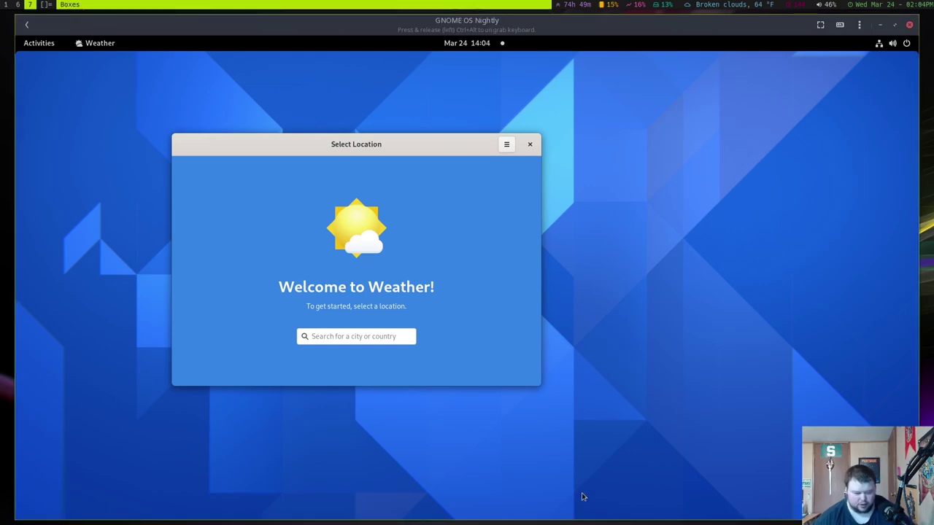
Step: Reopen the Activities overview and leave the full application grid showing
key(super)
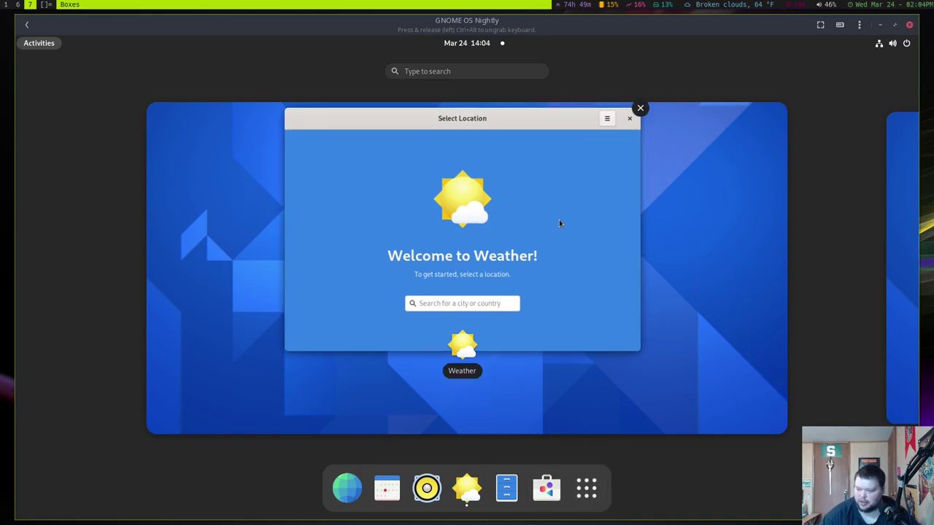
click(591, 486)
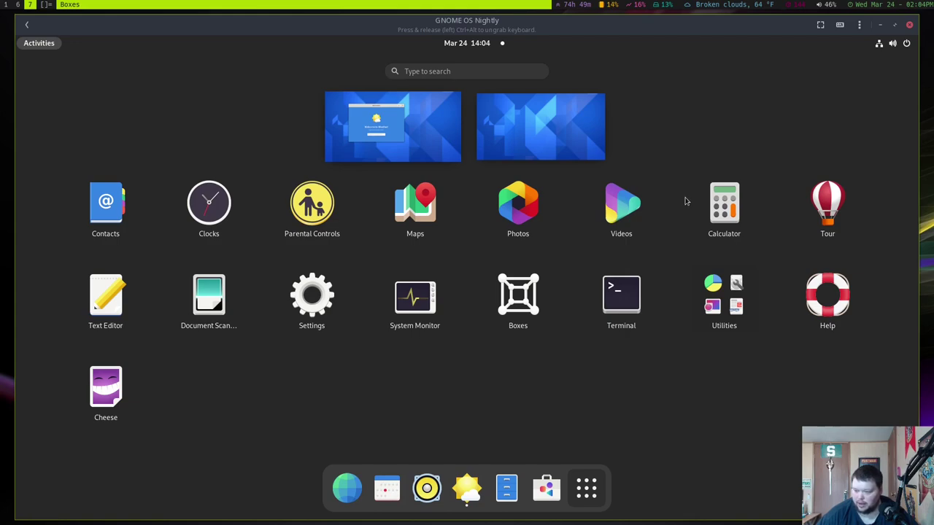
click(568, 374)
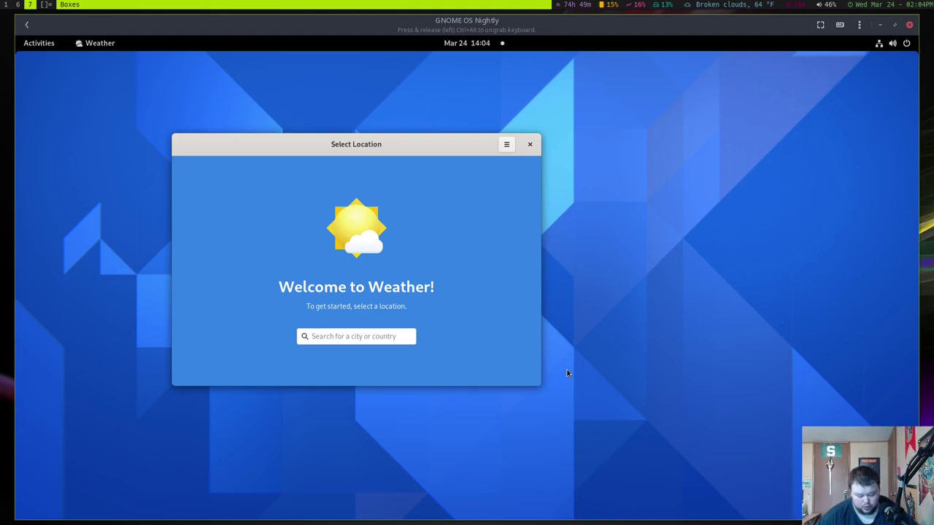
key(super)
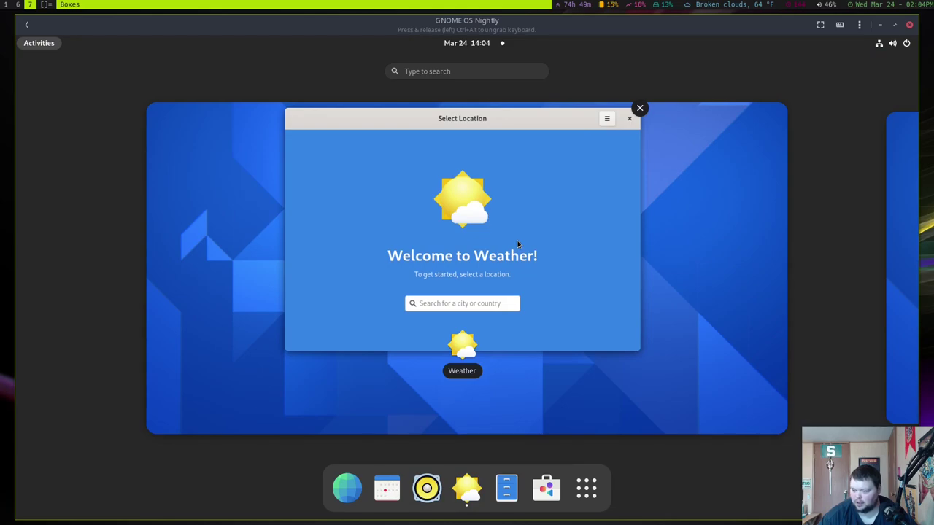
key(super)
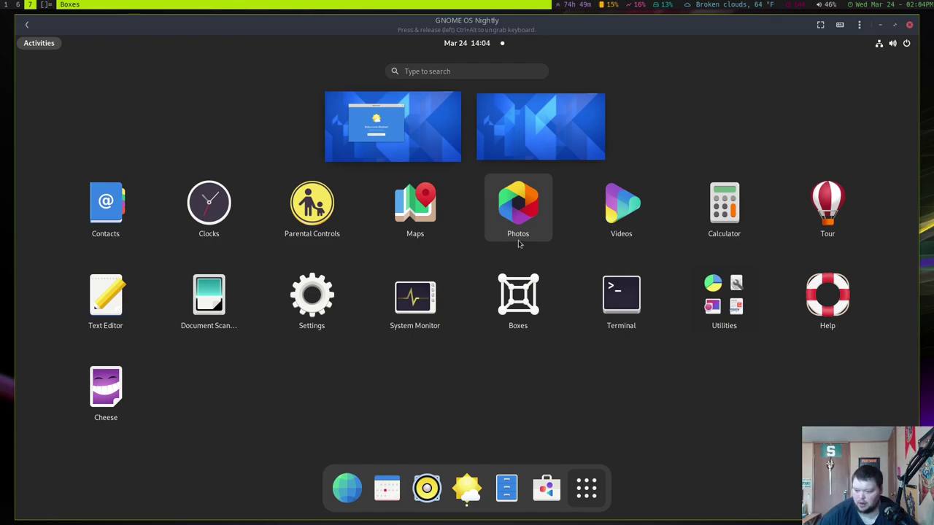
Step: Launch Files and sort the Home folders by Modified, with Videos first and Desktop last
click(508, 489)
drag(417, 69, 643, 191)
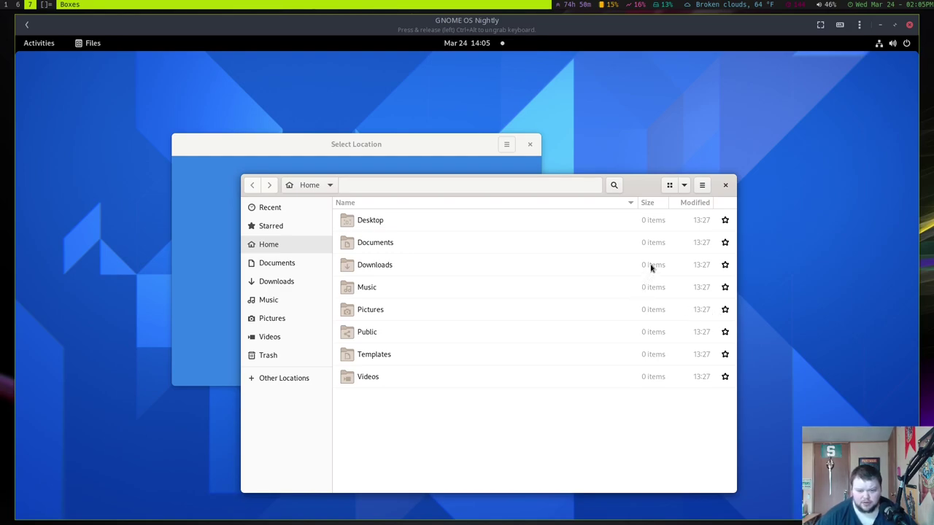
click(696, 203)
click(697, 204)
click(697, 205)
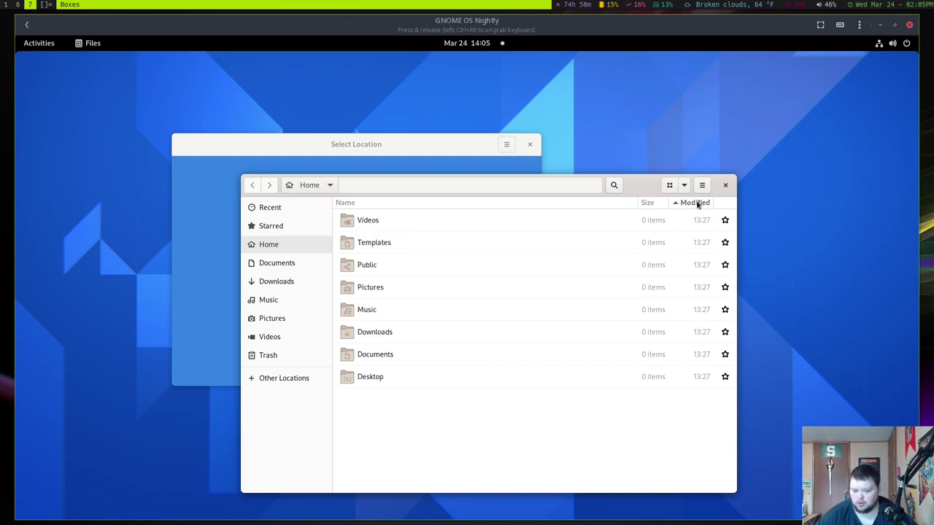
click(697, 205)
click(697, 205)
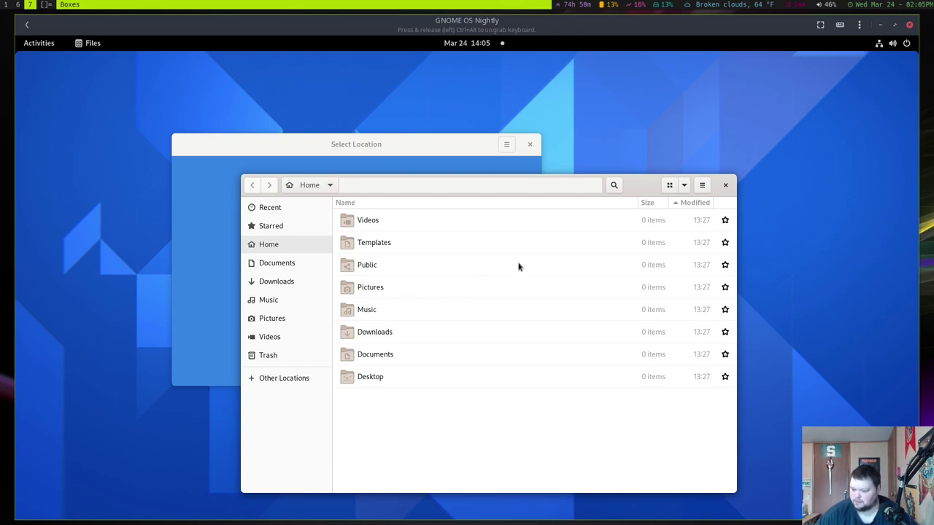
click(701, 187)
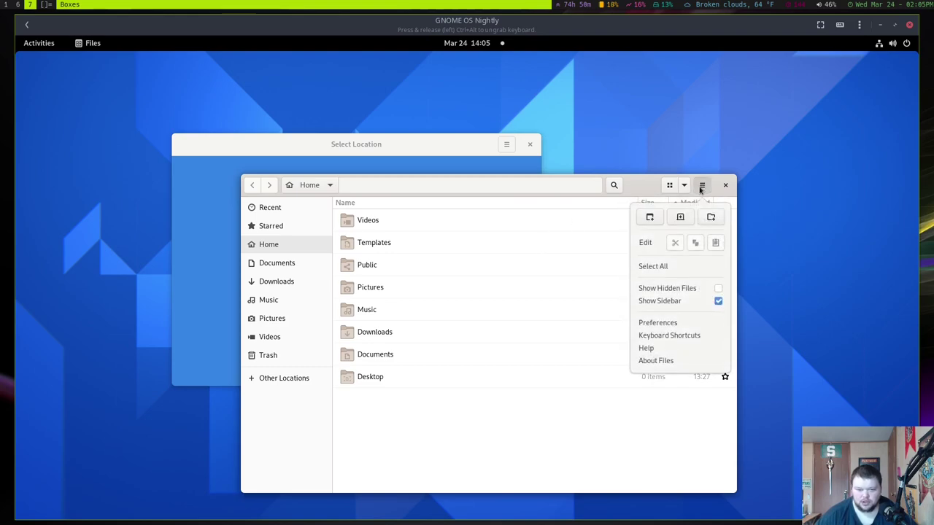
click(667, 323)
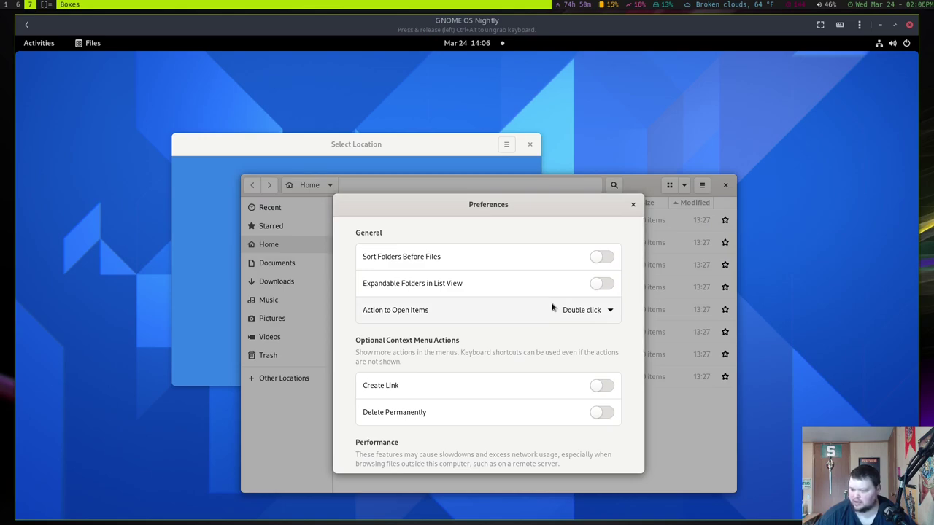
scroll(514, 321, down, 6)
scroll(515, 321, up, 5)
scroll(514, 321, up, 2)
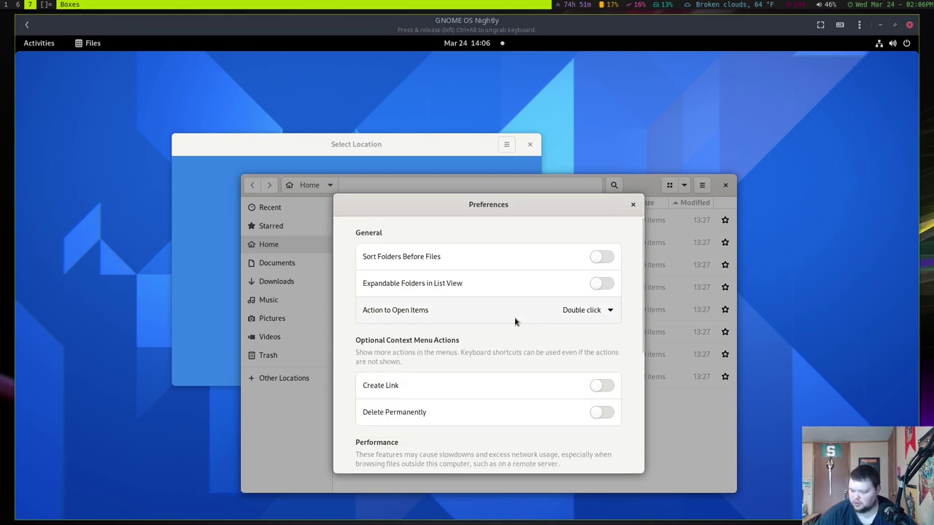
Step: Close Preferences, open the empty Pictures folder, and move the Files window left
click(634, 205)
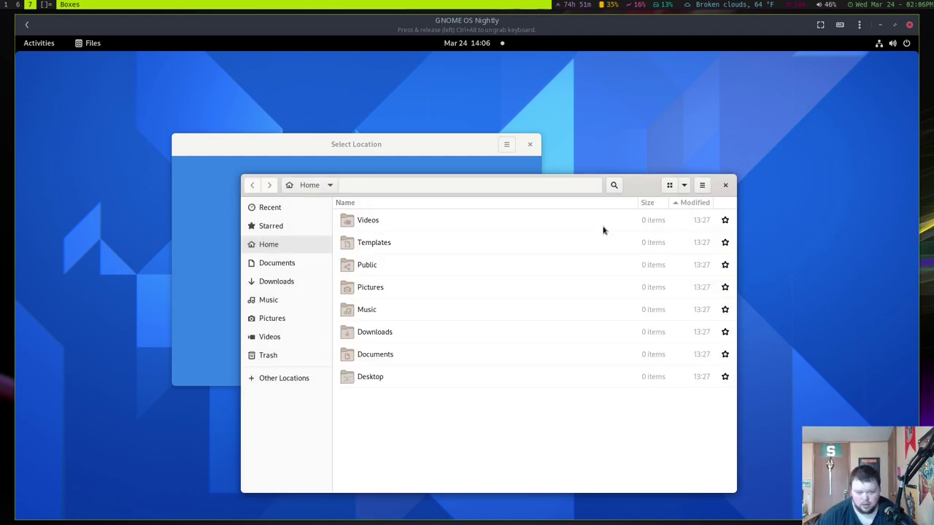
double_click(374, 291)
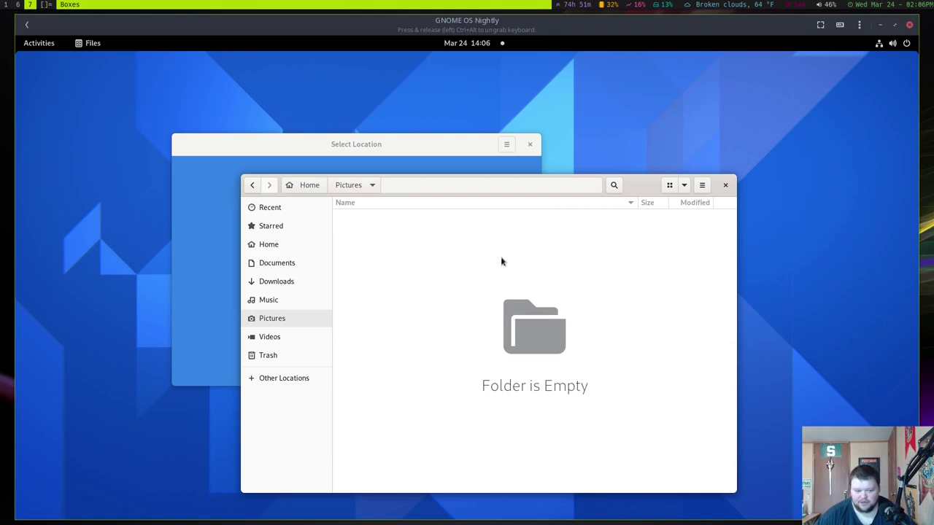
right_click(431, 251)
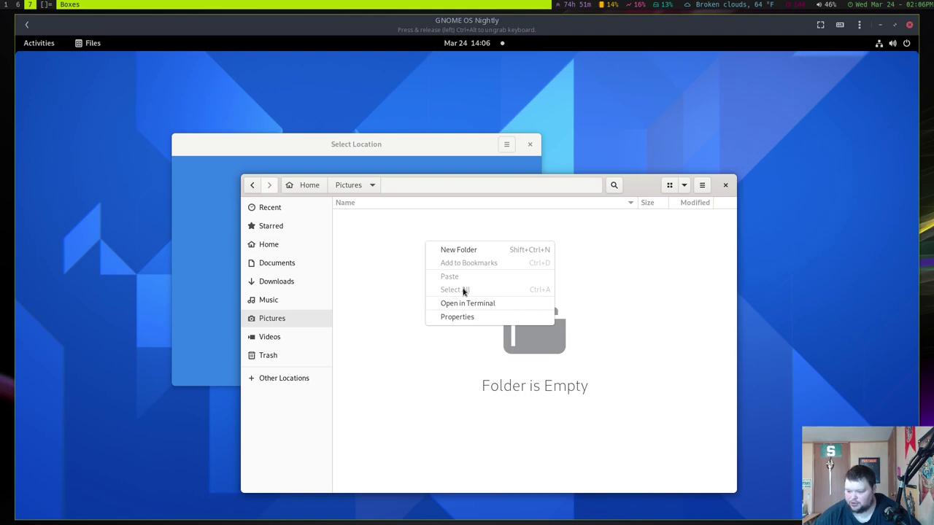
click(610, 250)
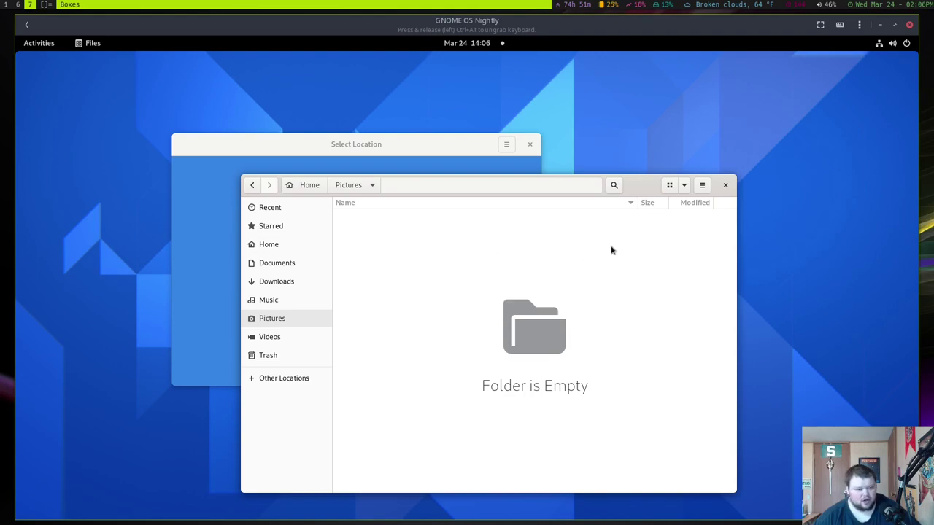
drag(626, 185, 488, 191)
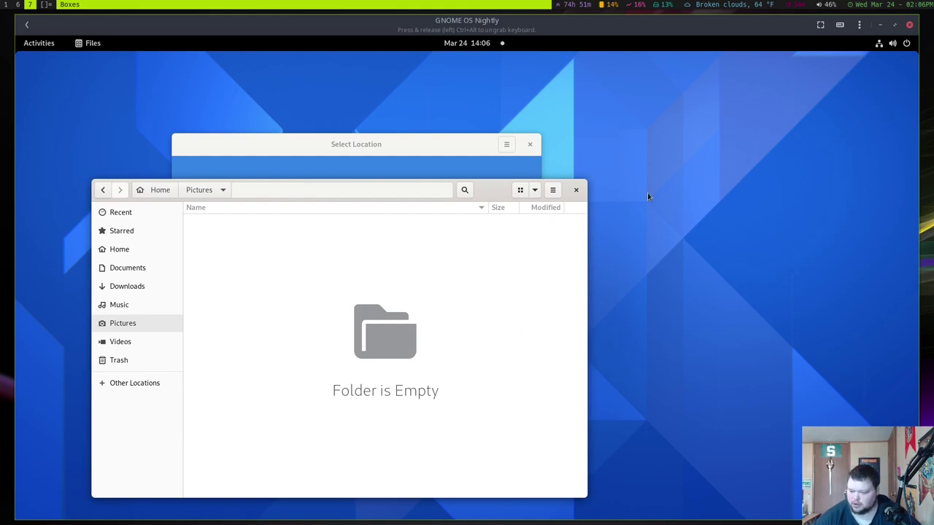
Step: Search Weather for 'Detroit' and choose Detroit City Airport, Michigan
key(super)
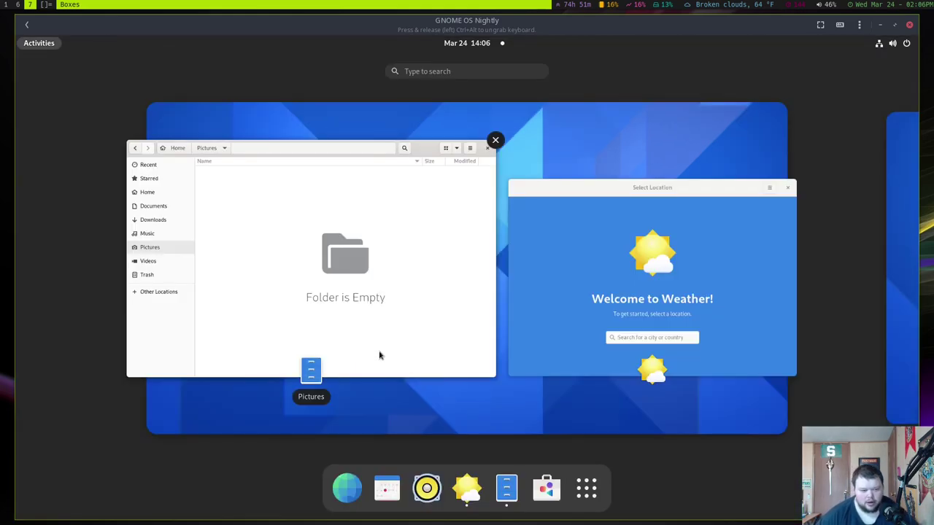
click(597, 261)
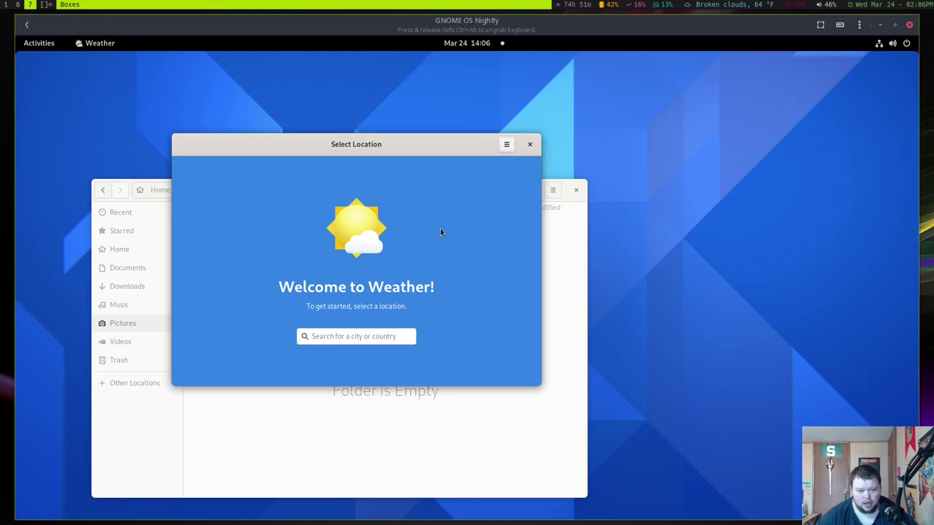
click(356, 336)
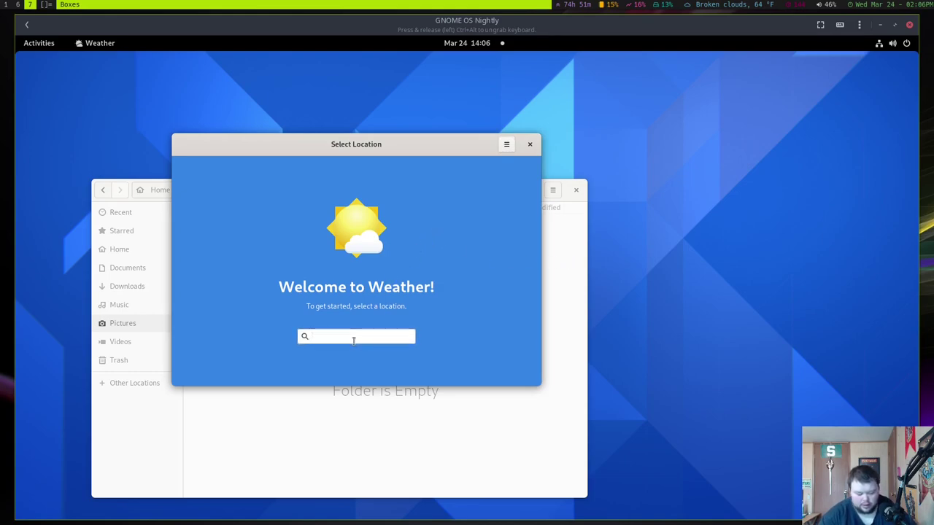
text(Detroit)
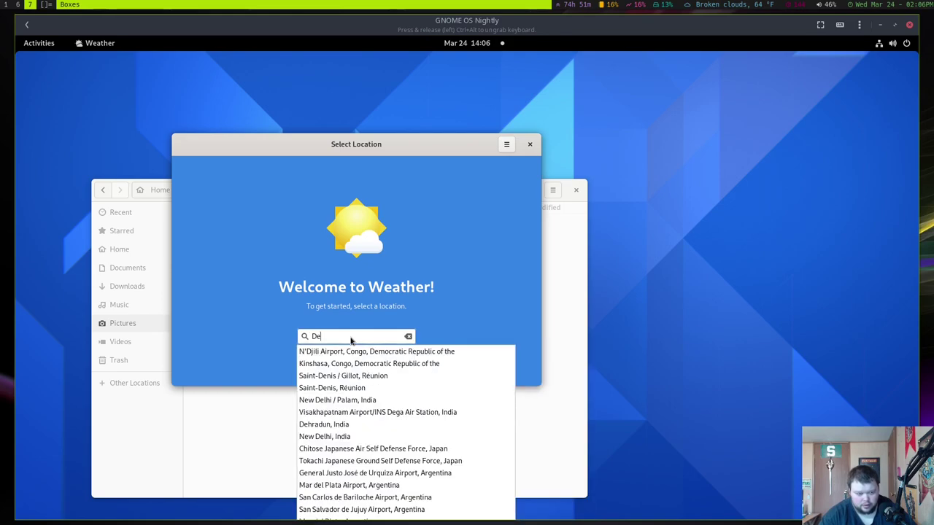
click(358, 352)
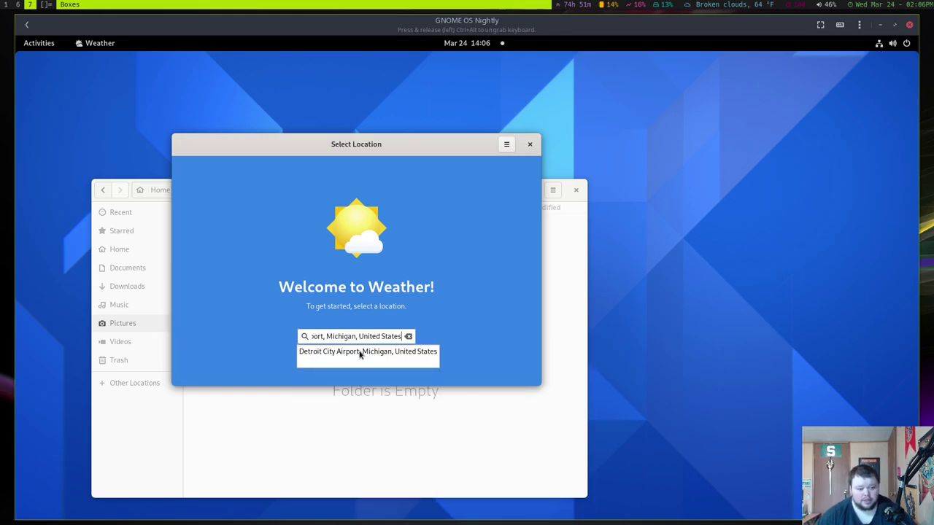
Step: Enlarge the Weather window and show the hourly forecast starting from 15:00
drag(537, 136, 761, 81)
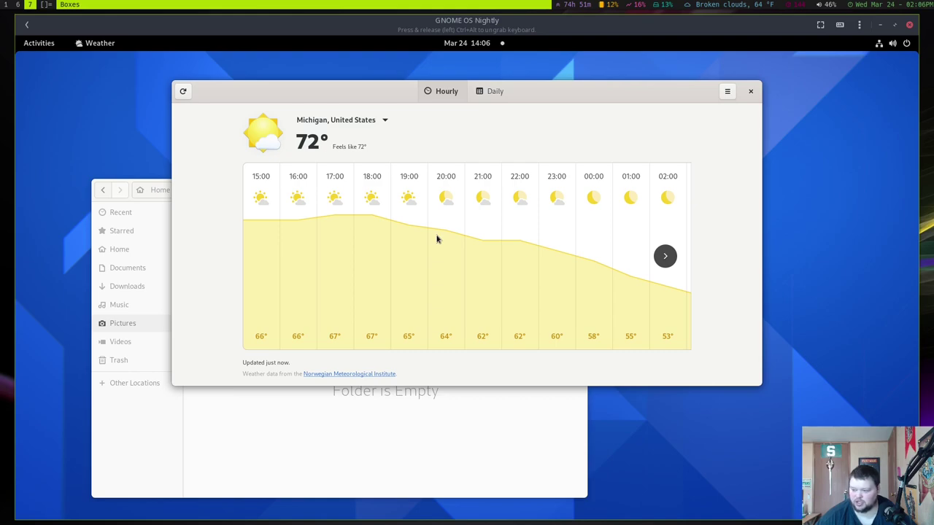
drag(557, 100, 560, 145)
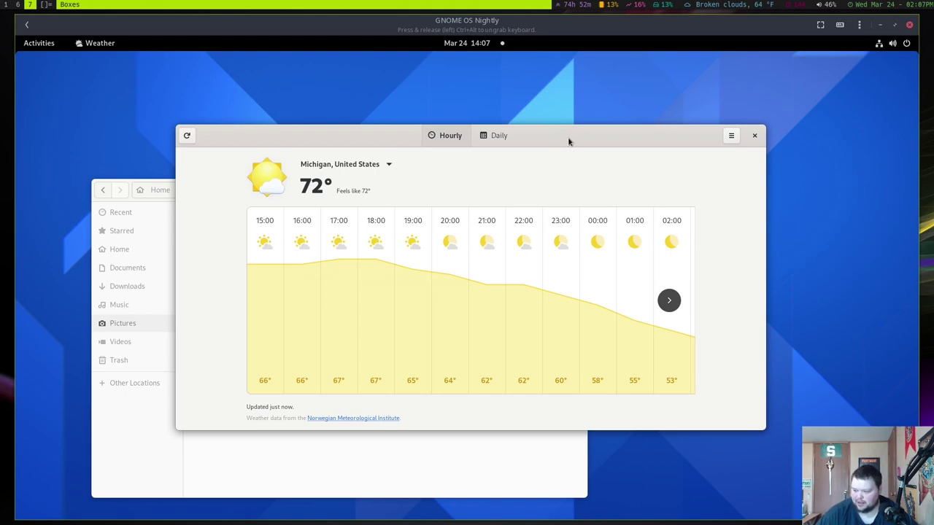
click(484, 138)
click(452, 139)
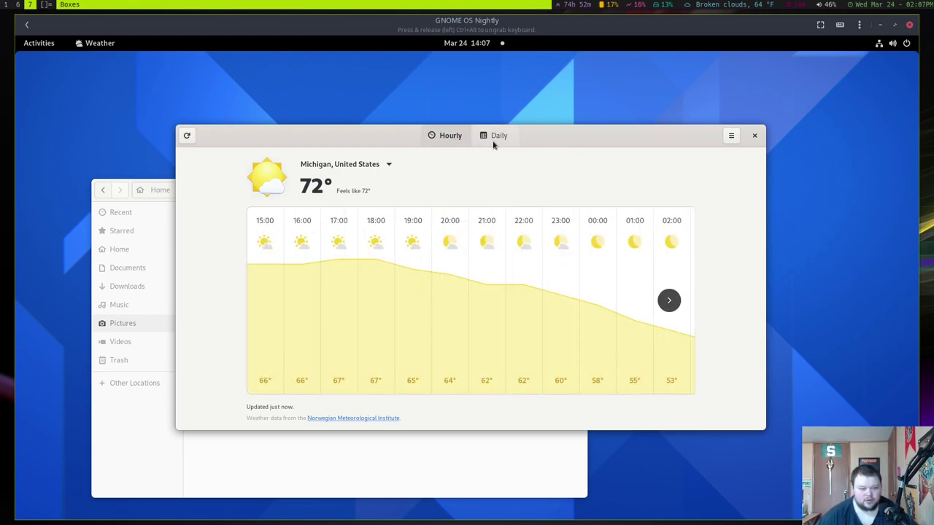
scroll(544, 288, down, 5)
click(273, 300)
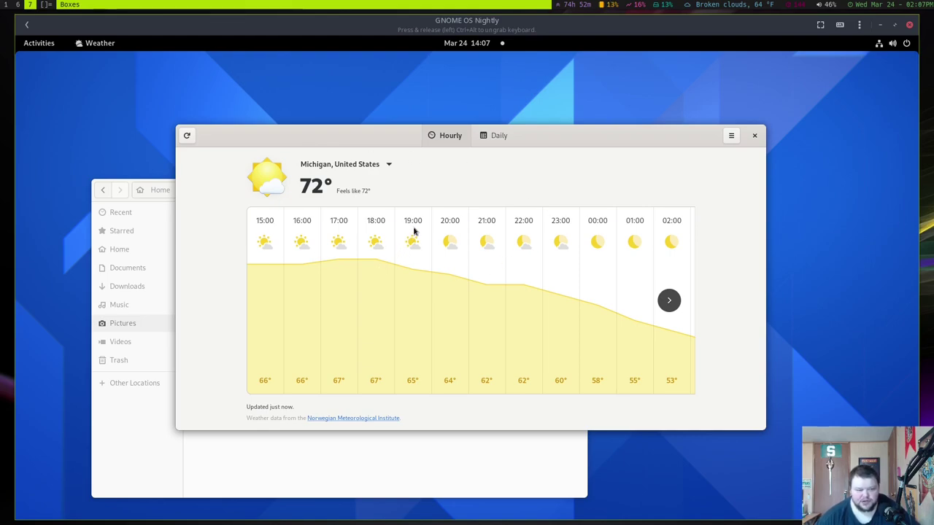
Step: Close Weather and launch Maps from the application grid
click(755, 134)
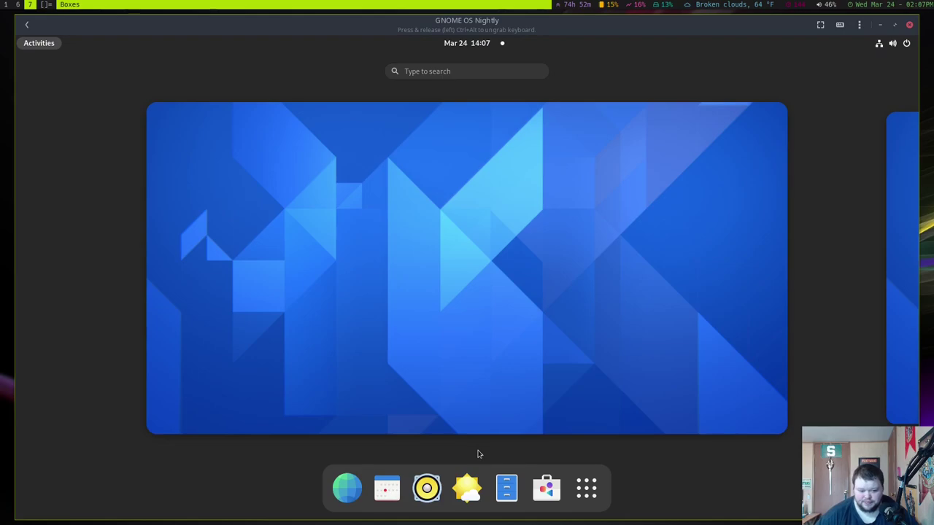
click(587, 487)
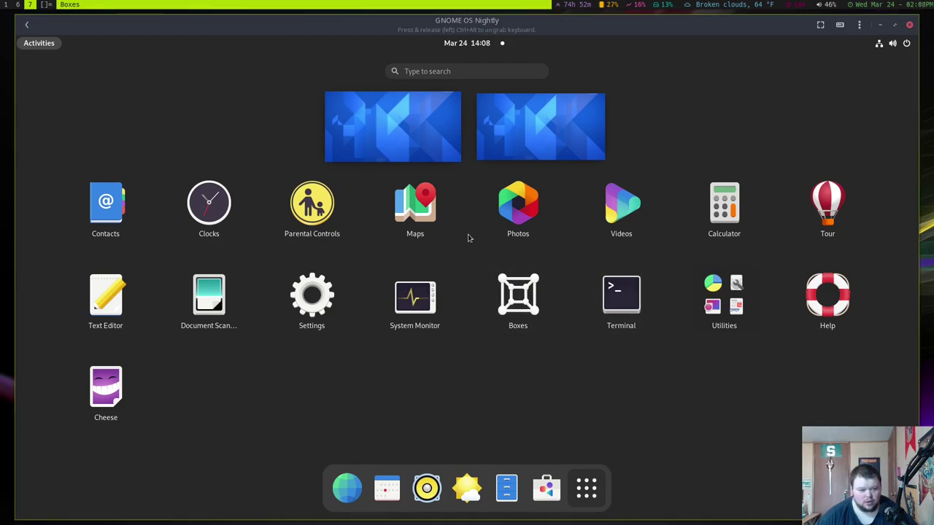
click(416, 217)
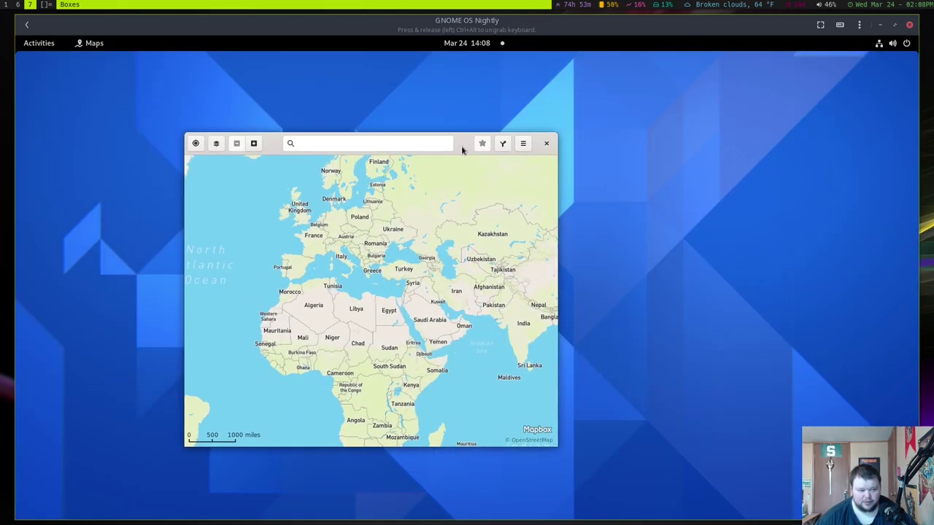
Step: Pan and zoom the map across North America toward Minnesota and Michigan
drag(309, 304, 348, 309)
drag(267, 269, 365, 282)
scroll(369, 285, up, 4)
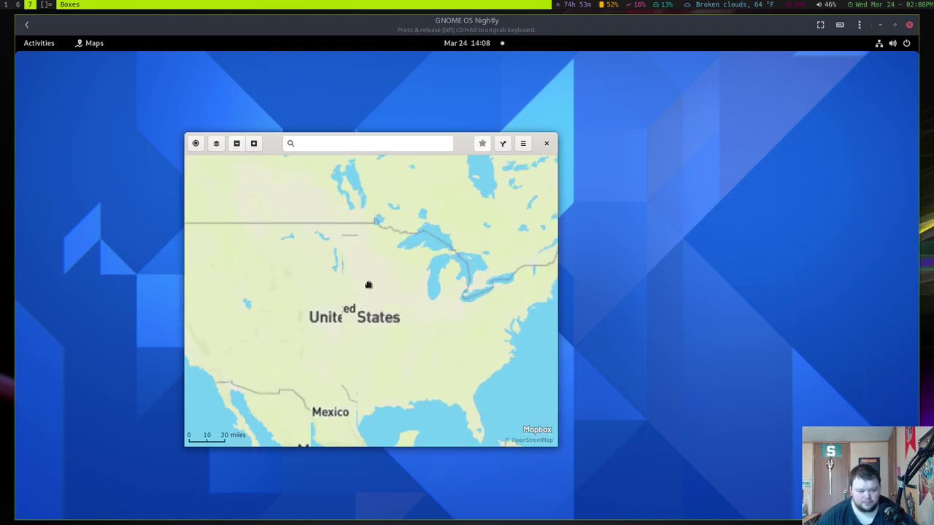
scroll(369, 285, up, 5)
scroll(435, 284, down, 2)
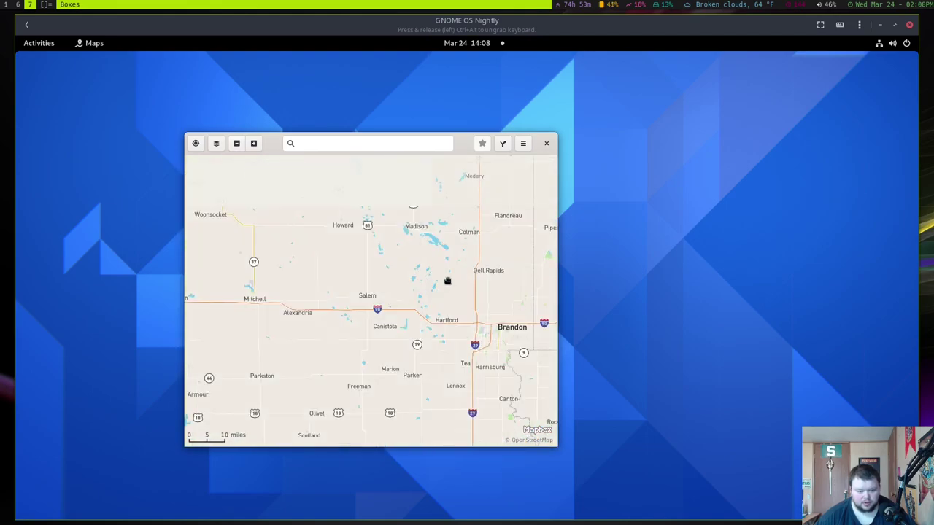
drag(486, 269, 335, 292)
scroll(413, 265, down, 7)
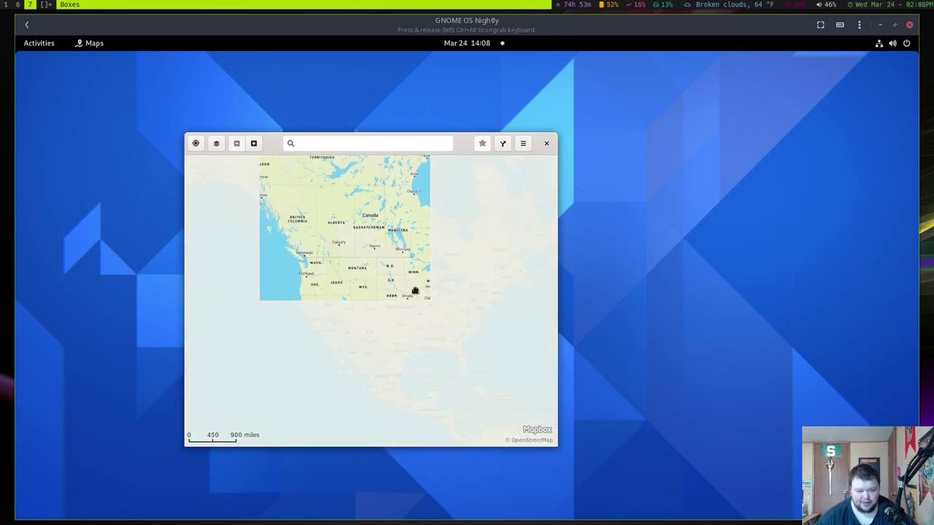
scroll(446, 291, up, 4)
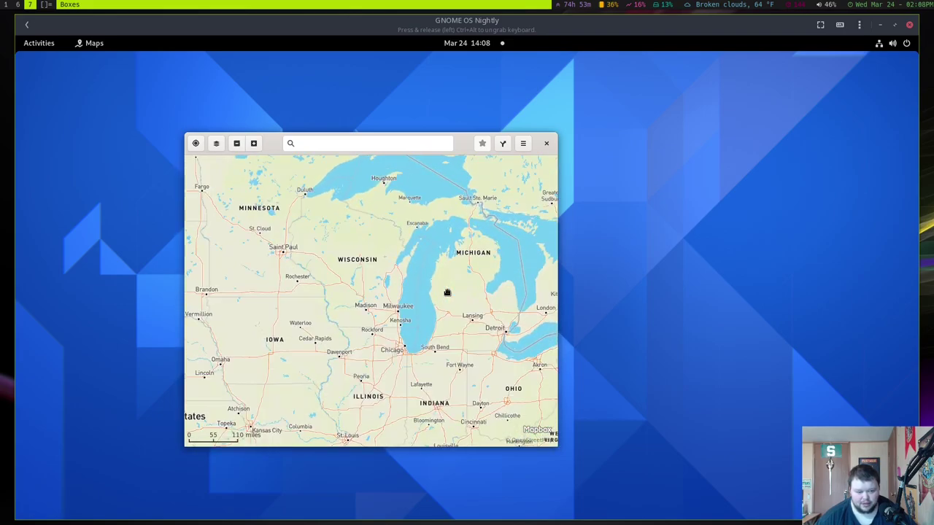
Step: Zoom into central Michigan and centre the street map on Lansing
drag(480, 297, 446, 297)
scroll(446, 298, up, 3)
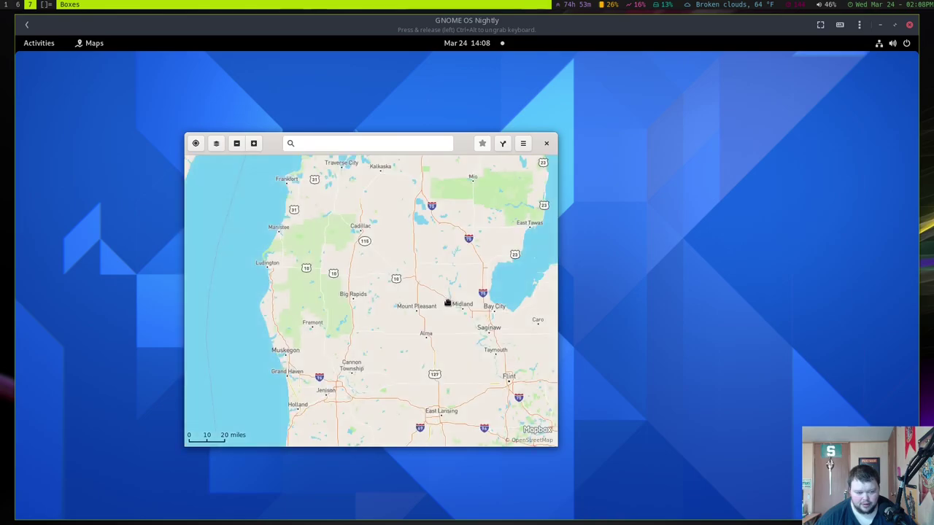
scroll(426, 345, up, 2)
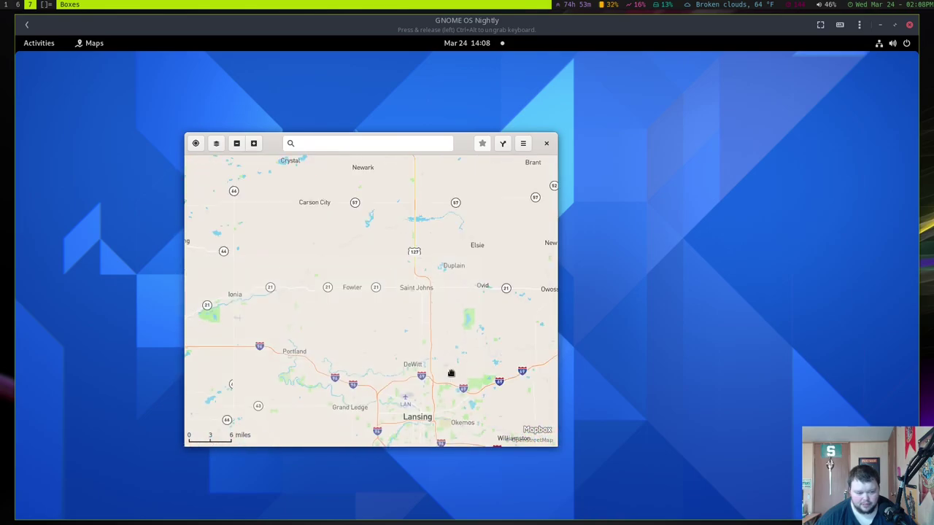
drag(451, 373, 443, 289)
scroll(423, 314, up, 5)
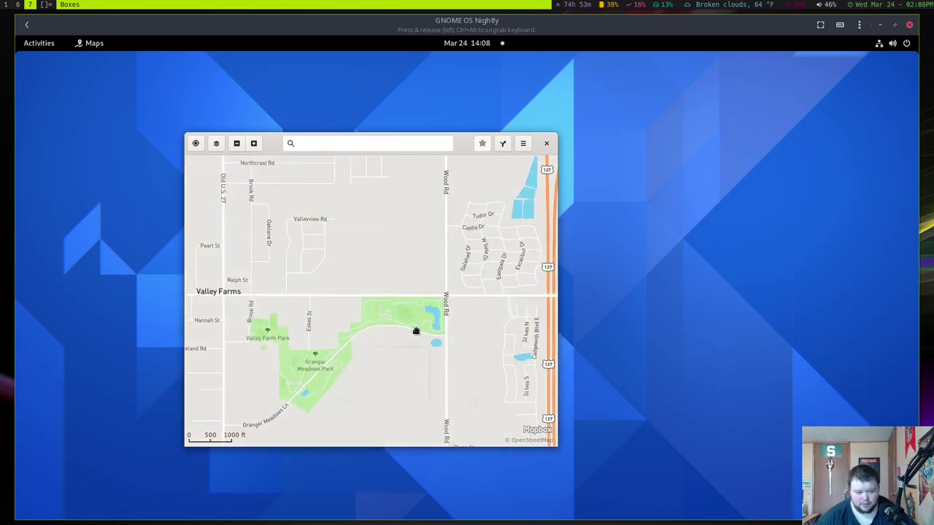
scroll(418, 328, down, 3)
drag(424, 302, 393, 236)
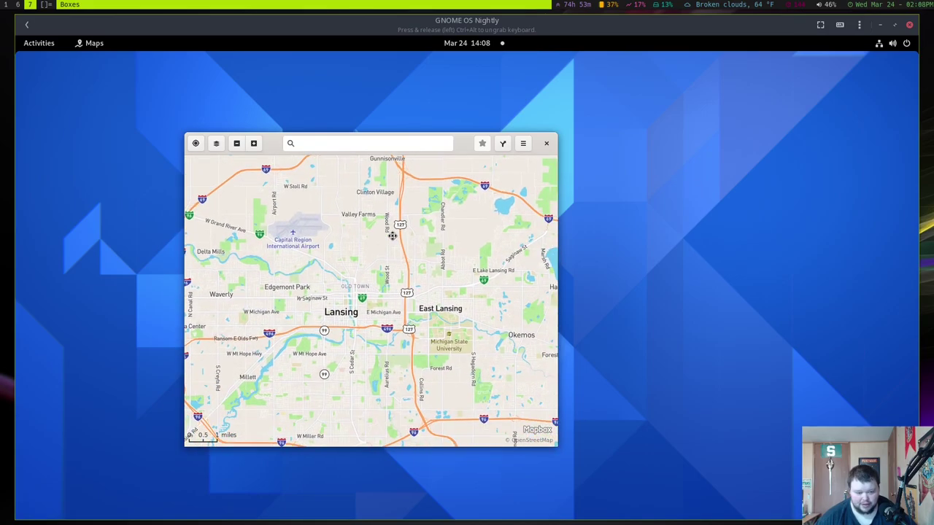
scroll(417, 332, up, 3)
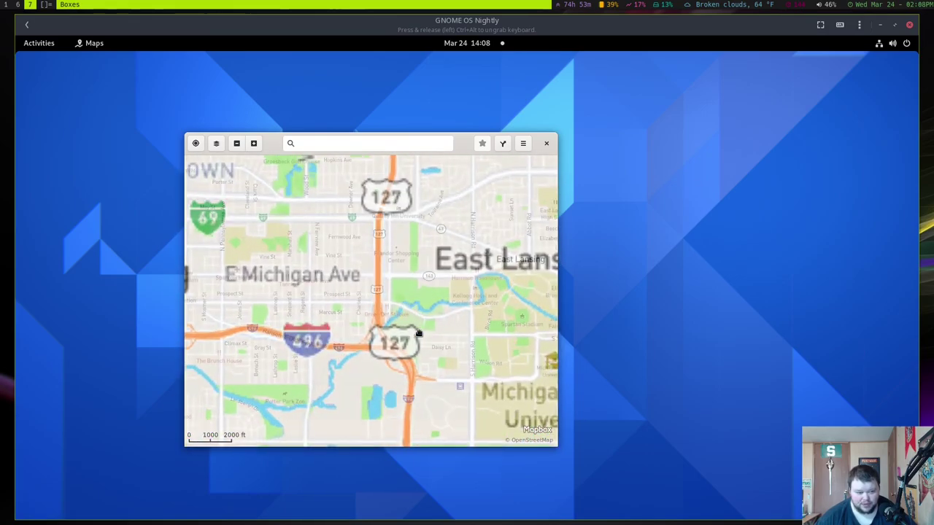
scroll(391, 325, up, 2)
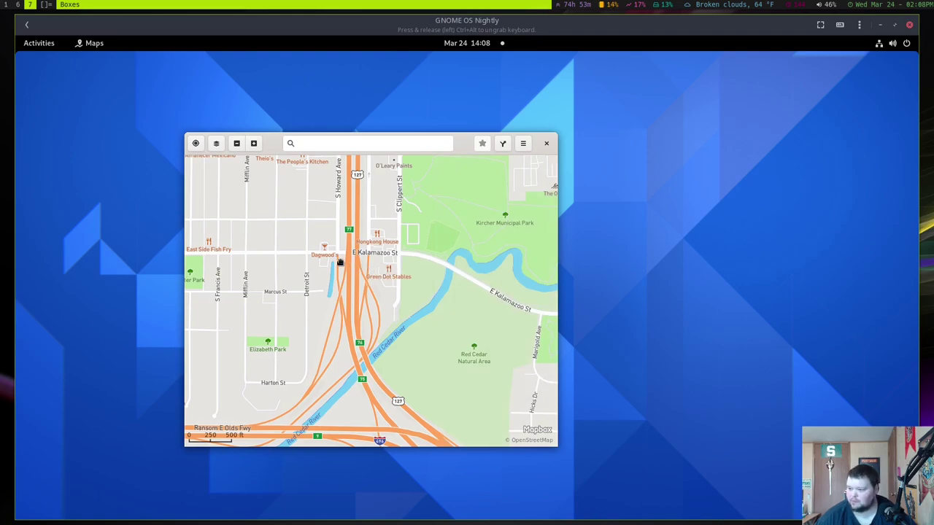
scroll(392, 271, down, 4)
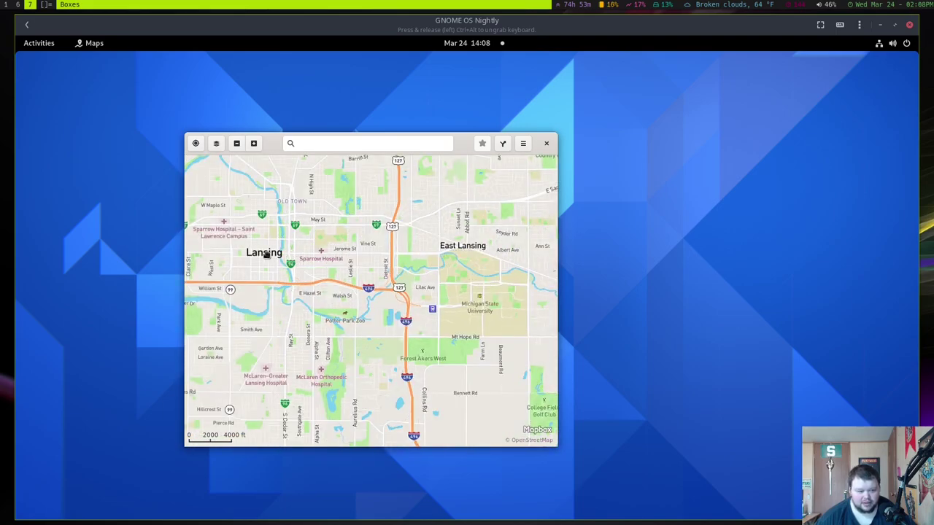
drag(267, 255, 340, 265)
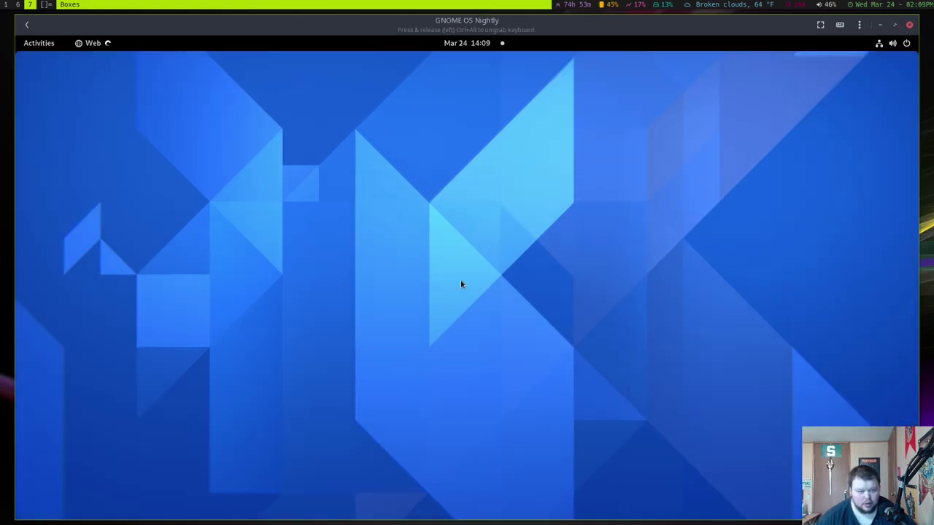
Step: Open a second browser tab and pin the right-hand tab
key(ctrl+t)
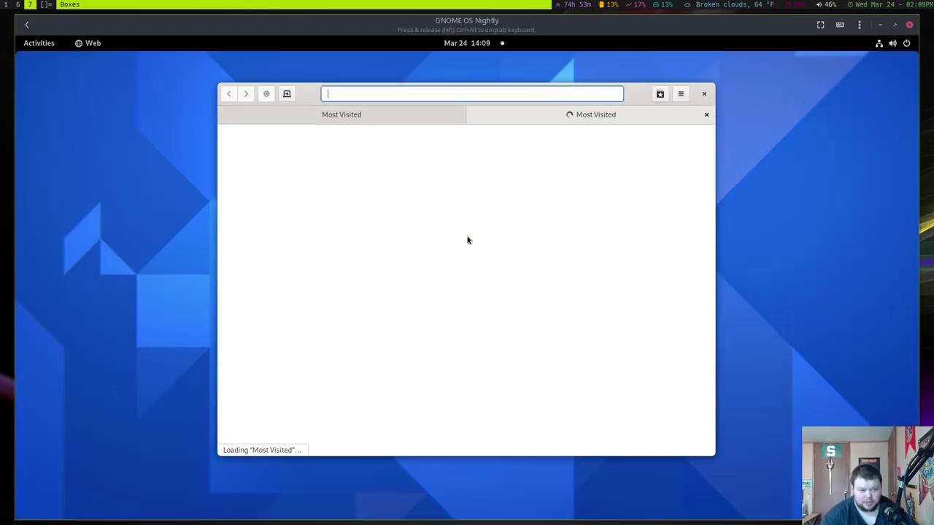
click(441, 118)
click(483, 118)
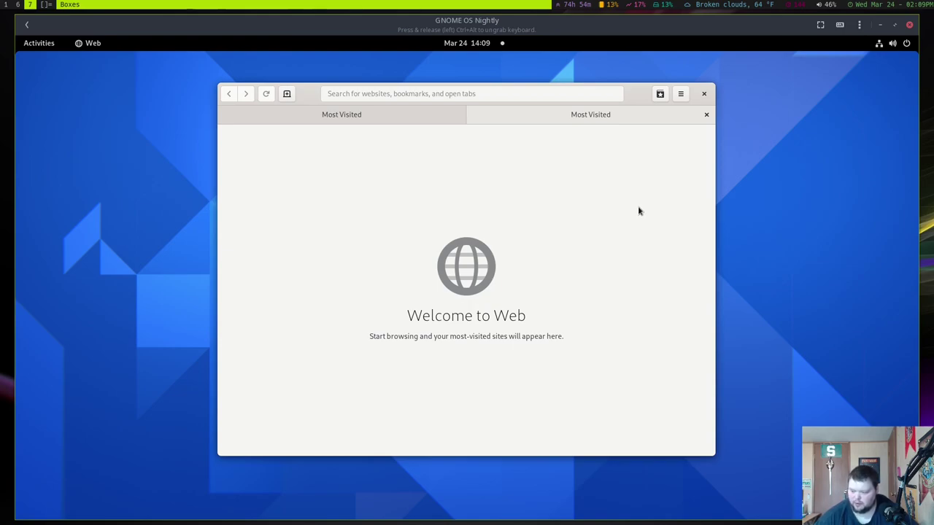
right_click(604, 121)
click(622, 166)
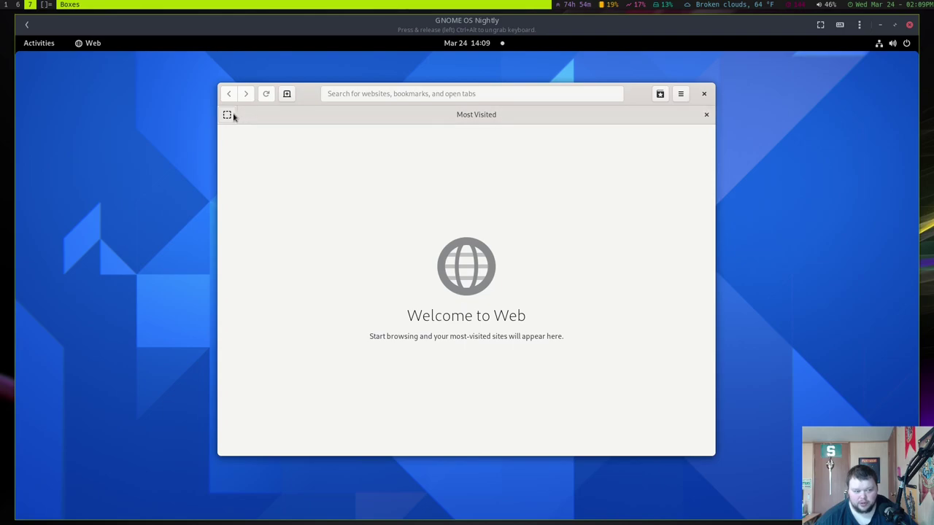
Step: Open another new tab and enter 'the linux cast' in the address bar
key(ctrl+t)
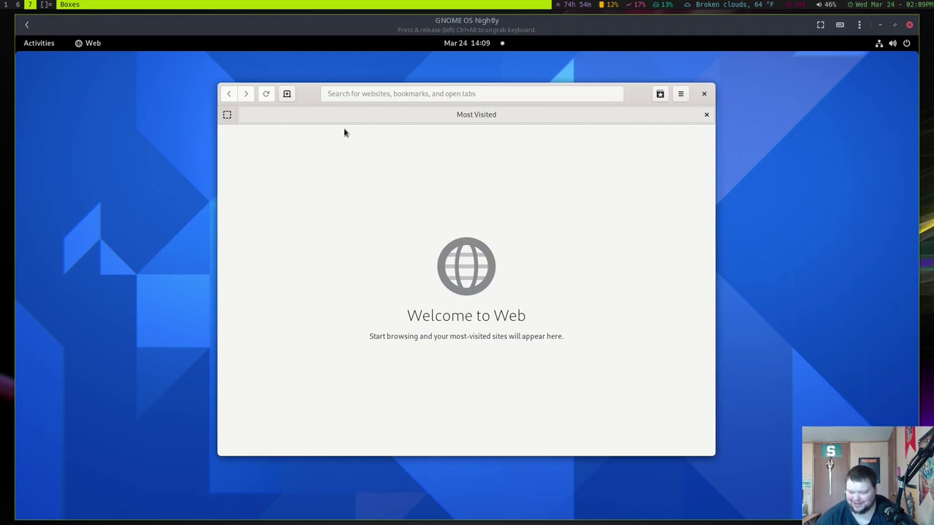
click(370, 95)
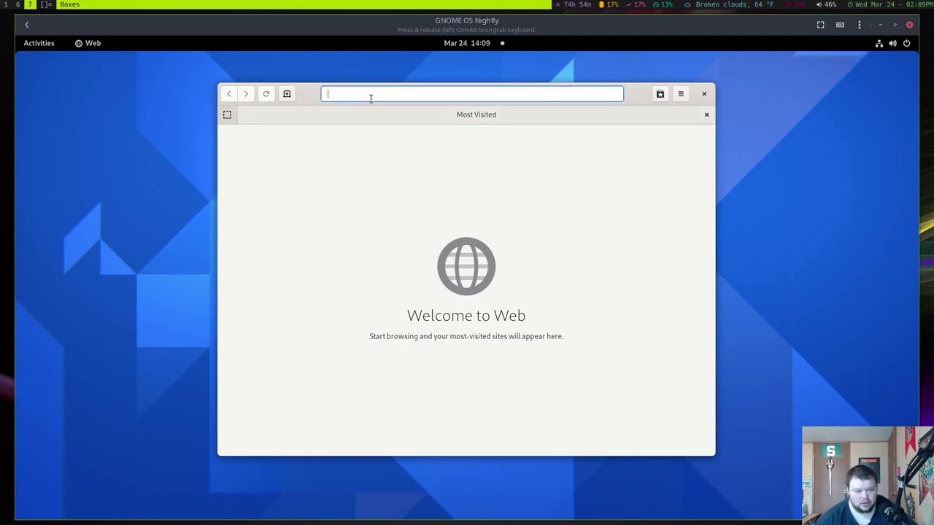
text(the linux cast)
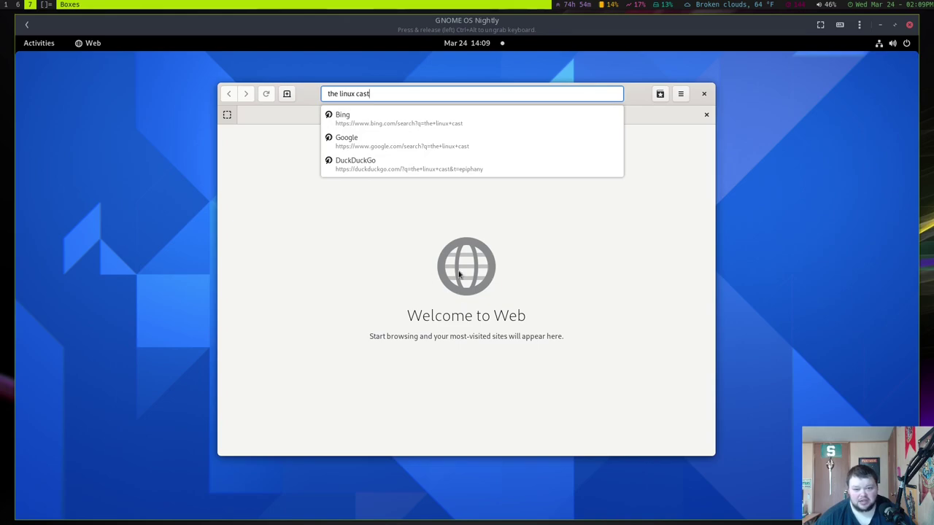
Step: In Web Preferences, set Reader Mode Color Scheme to Dark under Appearance, then close Preferences
click(681, 93)
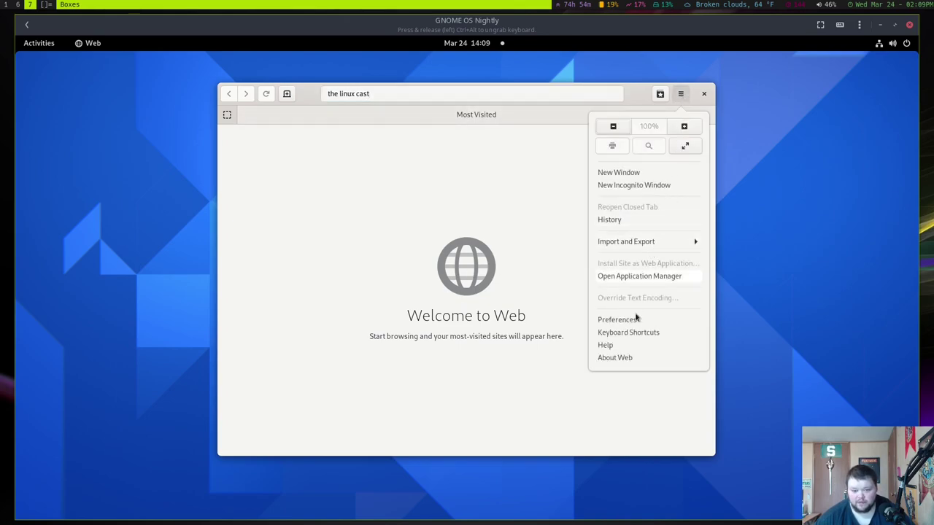
click(633, 321)
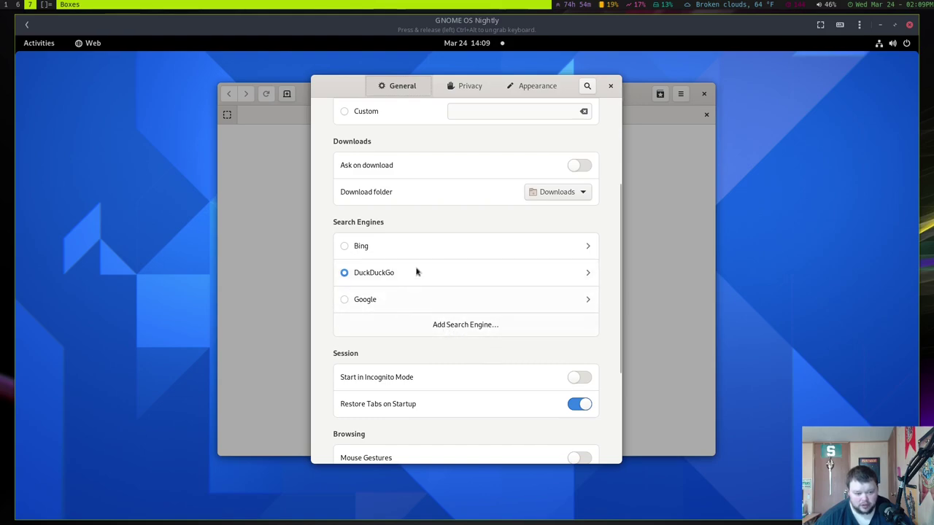
scroll(455, 349, down, 5)
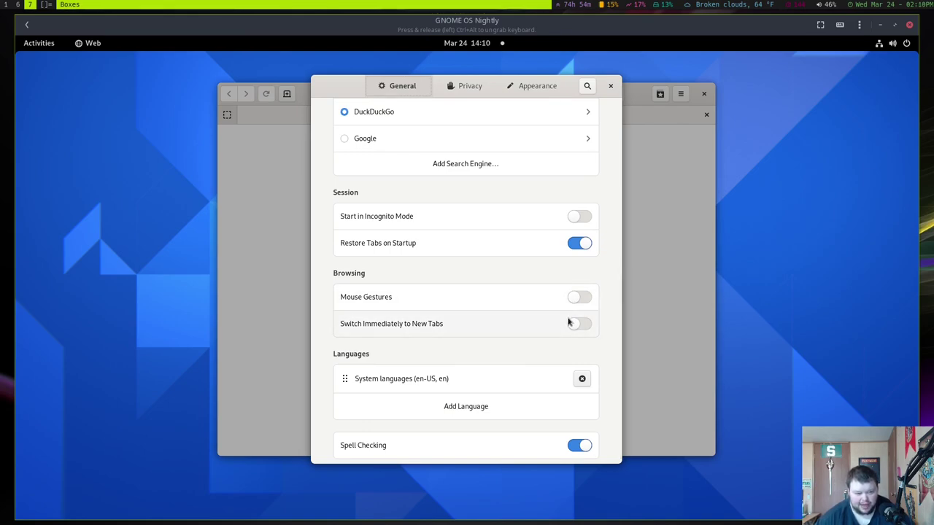
scroll(554, 332, down, 1)
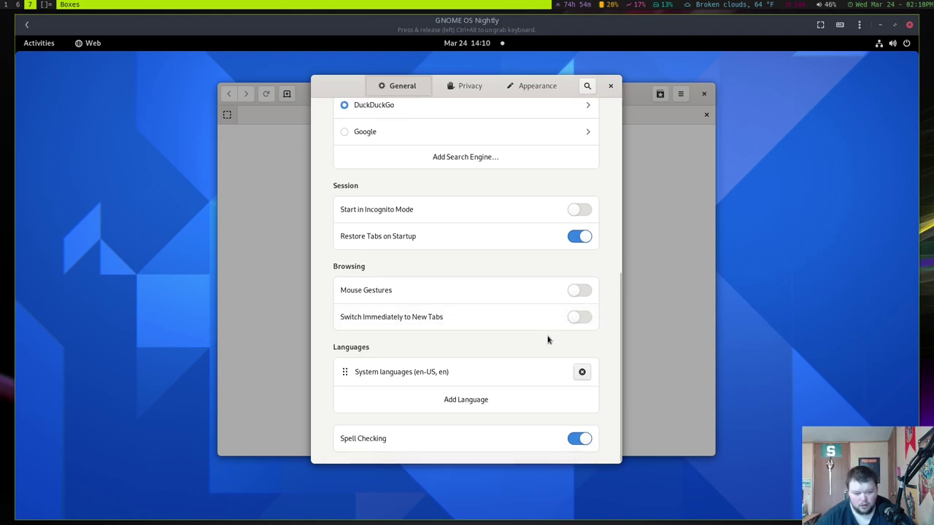
scroll(548, 339, up, 5)
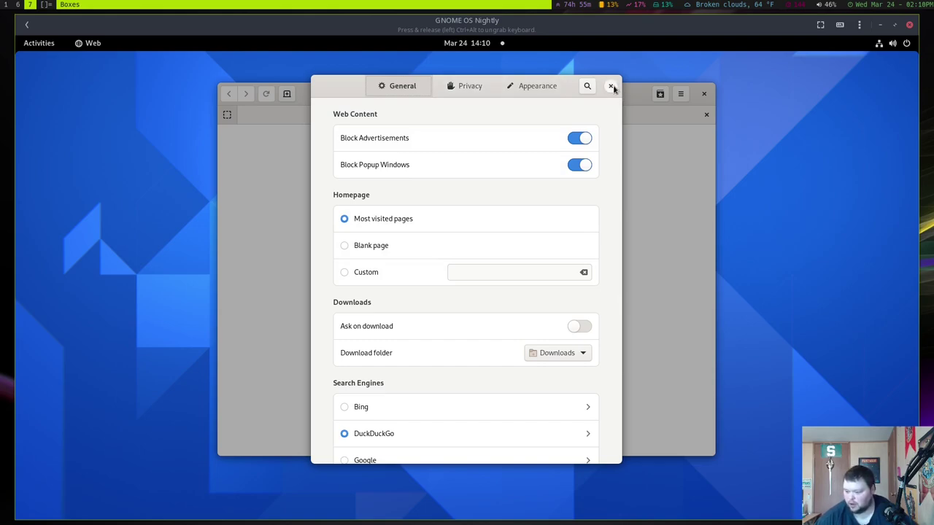
click(511, 87)
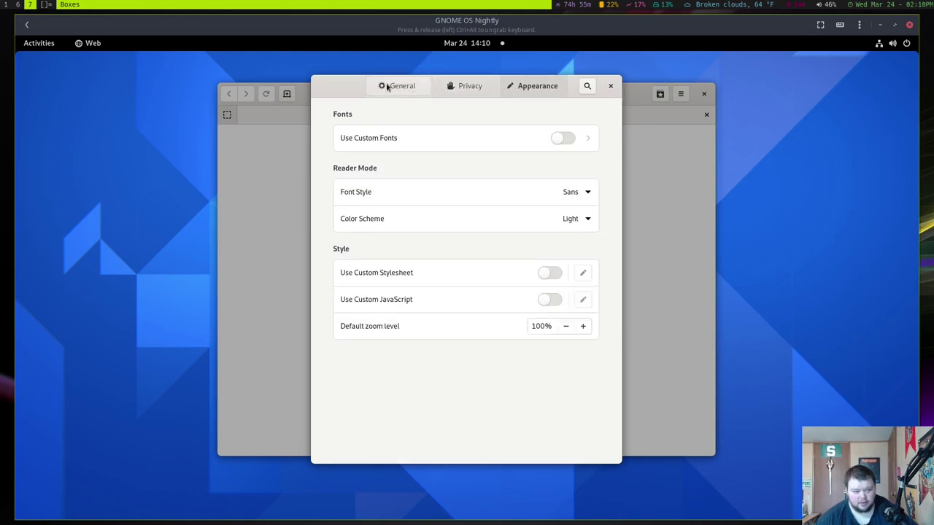
click(586, 219)
click(559, 269)
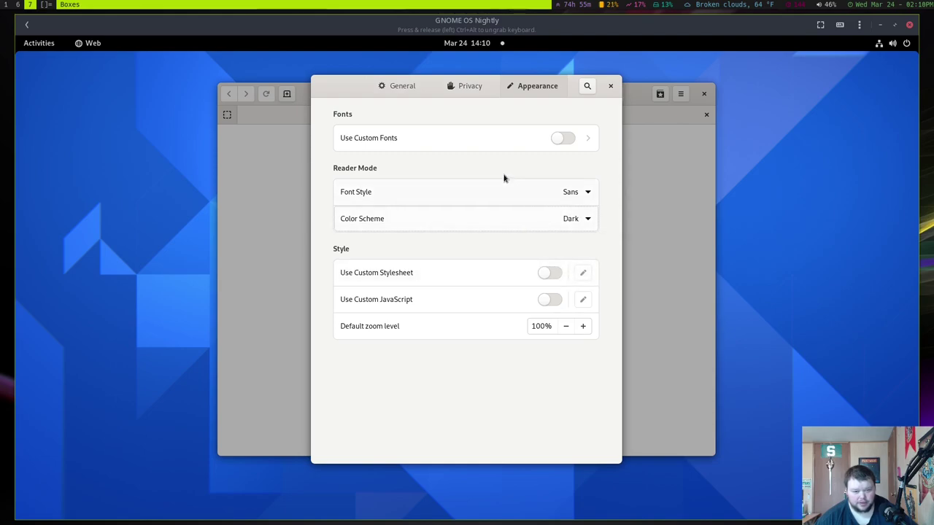
click(398, 91)
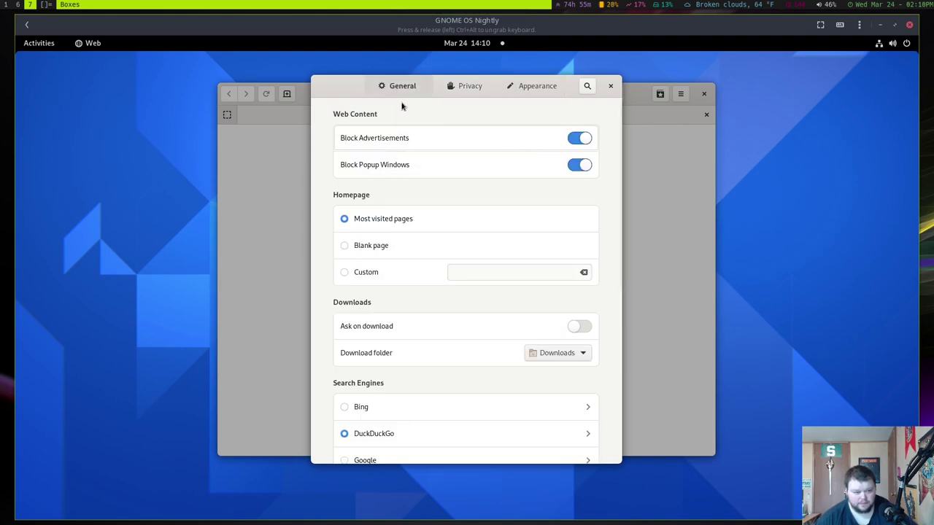
click(610, 86)
Step: Move the browser window aside and close GNOME Web
text(the linux cast)
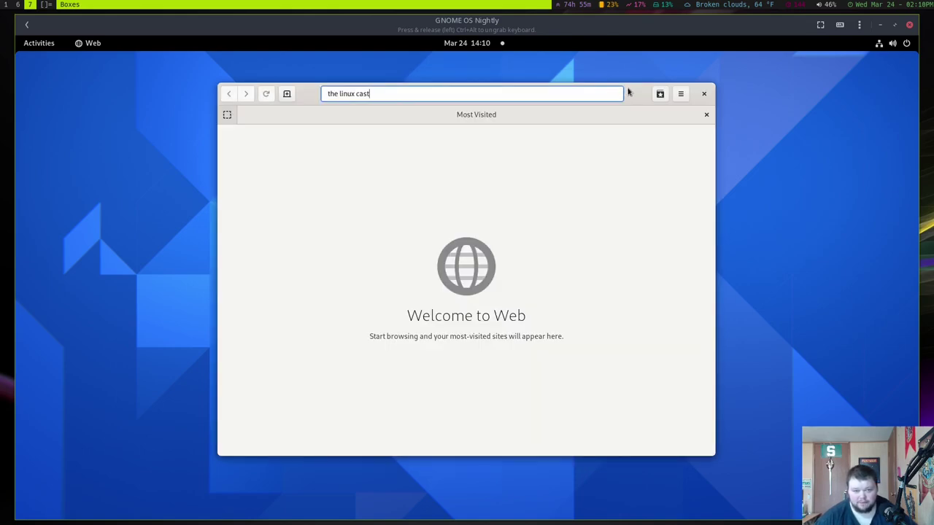
drag(628, 92, 728, 84)
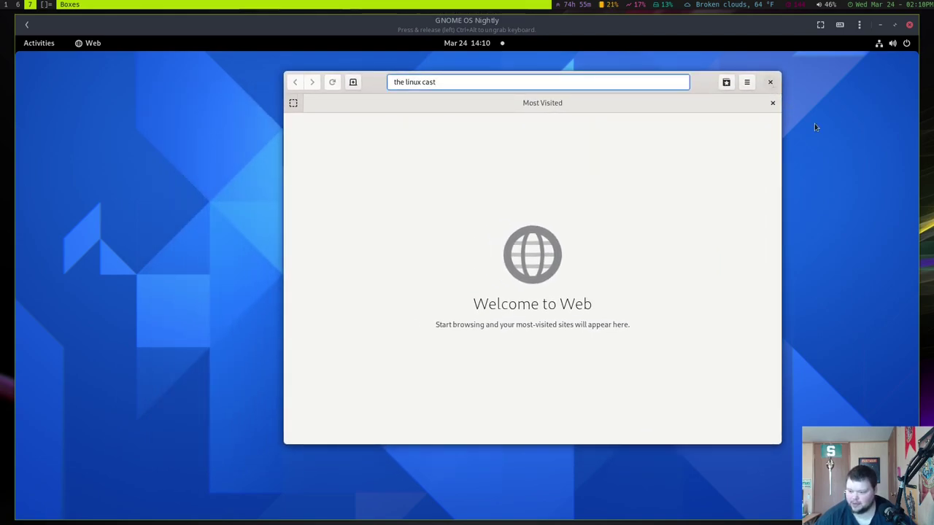
click(771, 84)
Step: Bring up the VM's Activities overview, releasing and then regaining keyboard focus
click(813, 274)
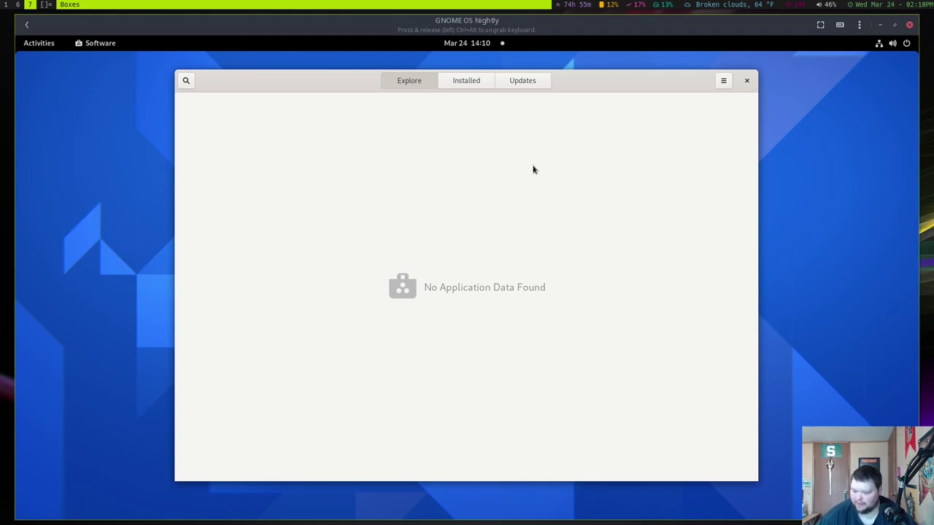
key(ctrl+alt)
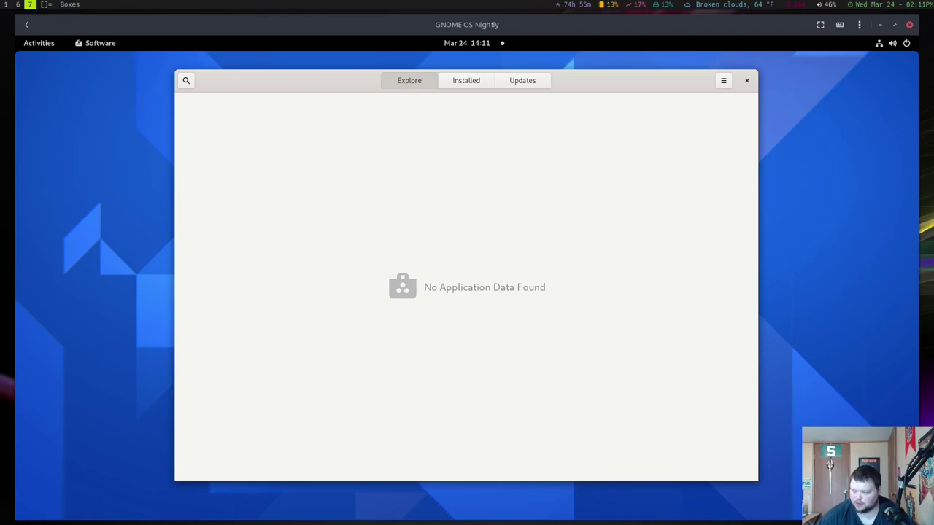
click(464, 317)
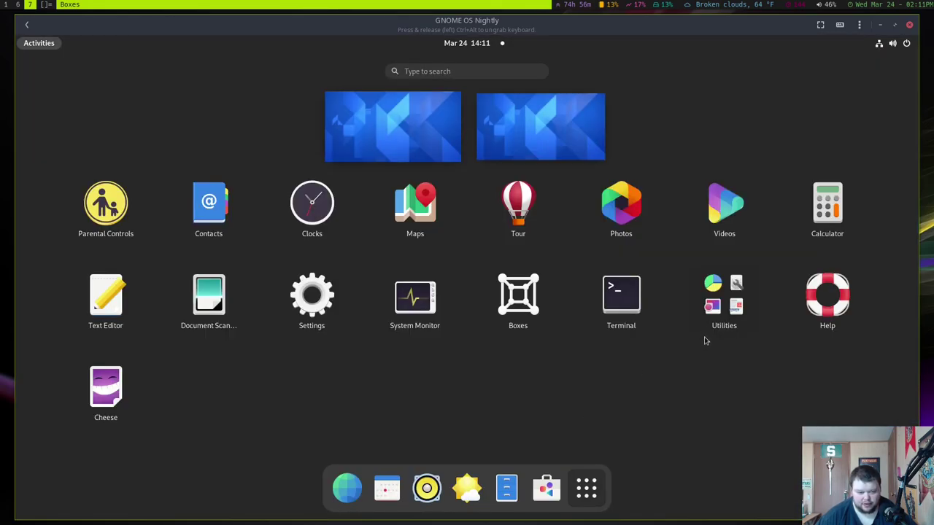
Step: Launch Settings from the app grid and go to its Keyboard page
click(287, 302)
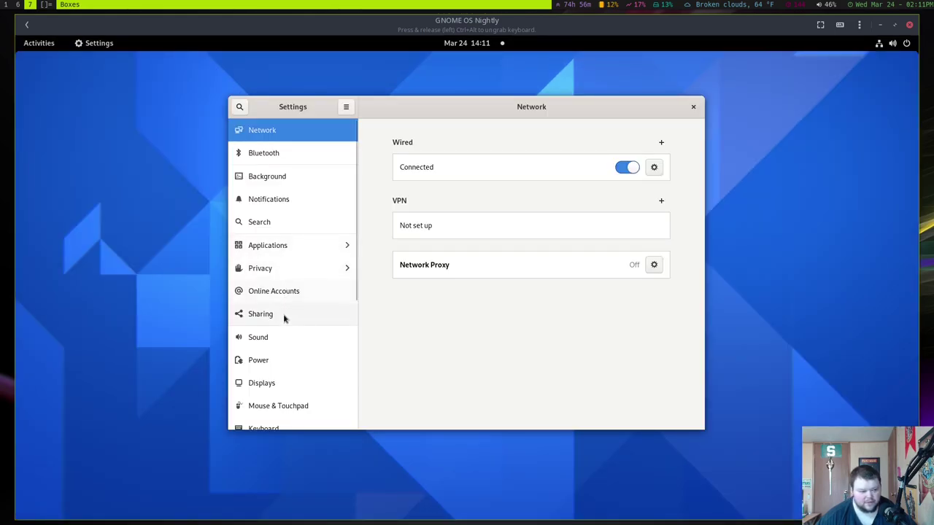
scroll(285, 348, down, 4)
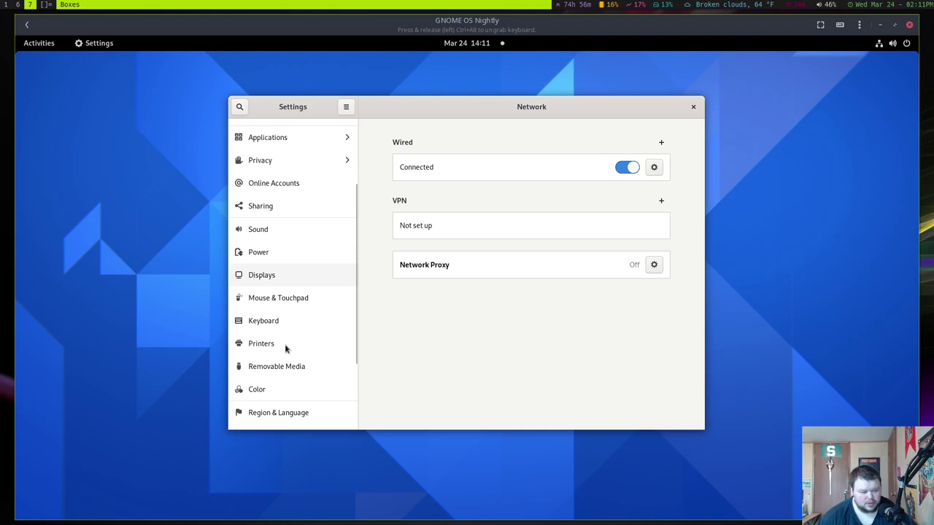
scroll(285, 350, down, 2)
scroll(286, 349, up, 6)
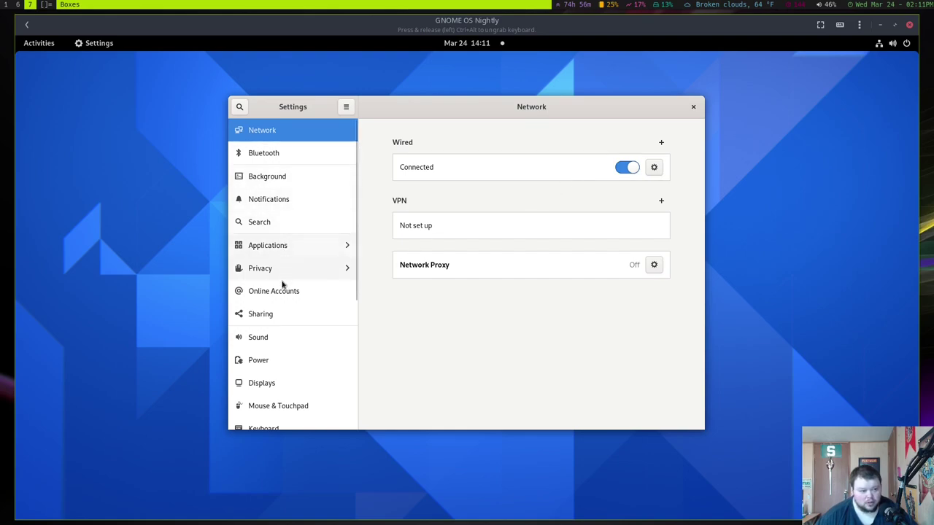
scroll(286, 379, down, 2)
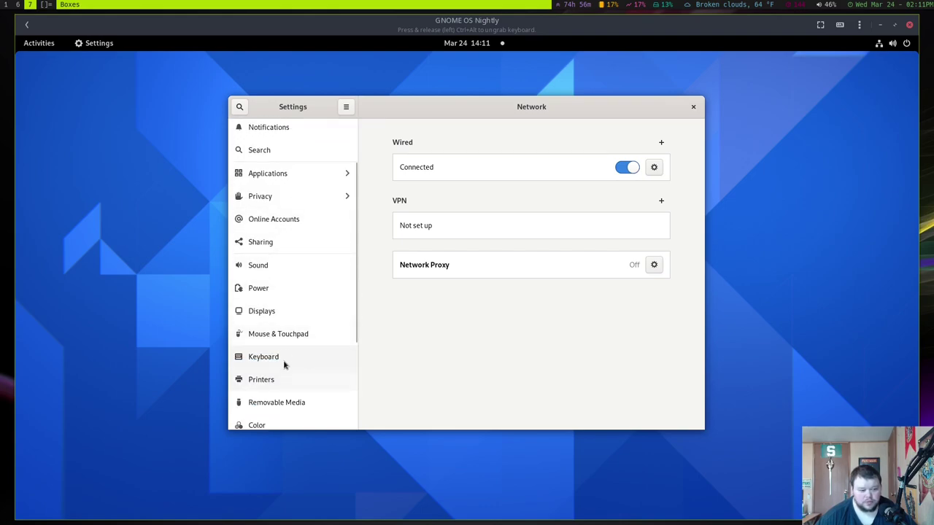
click(283, 358)
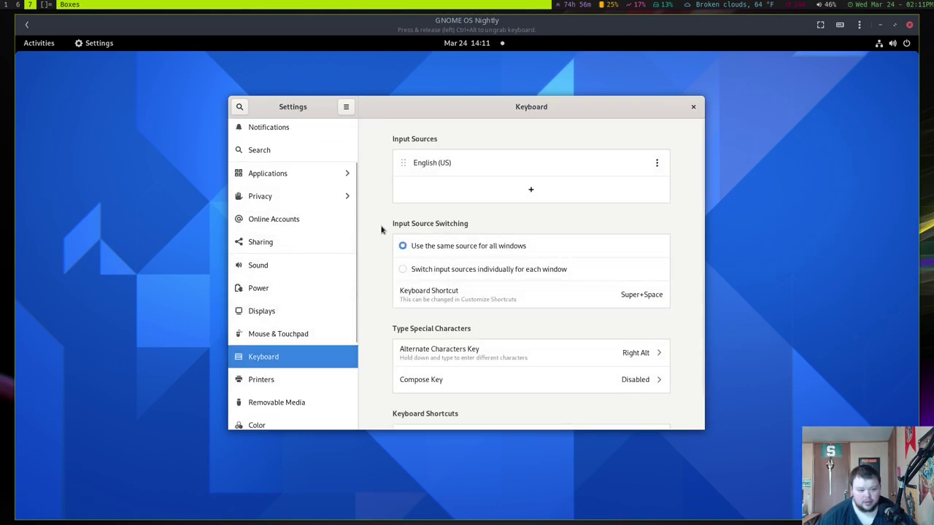
scroll(381, 229, down, 1)
click(441, 408)
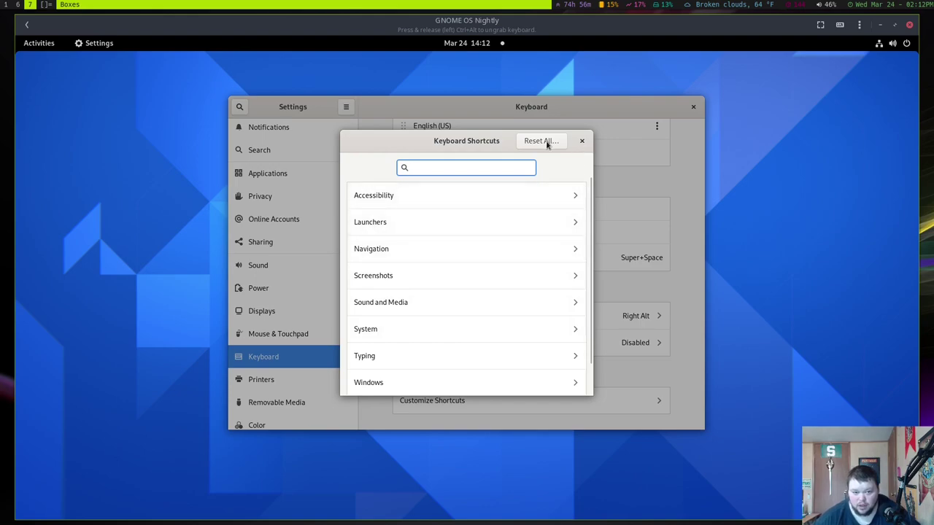
click(583, 142)
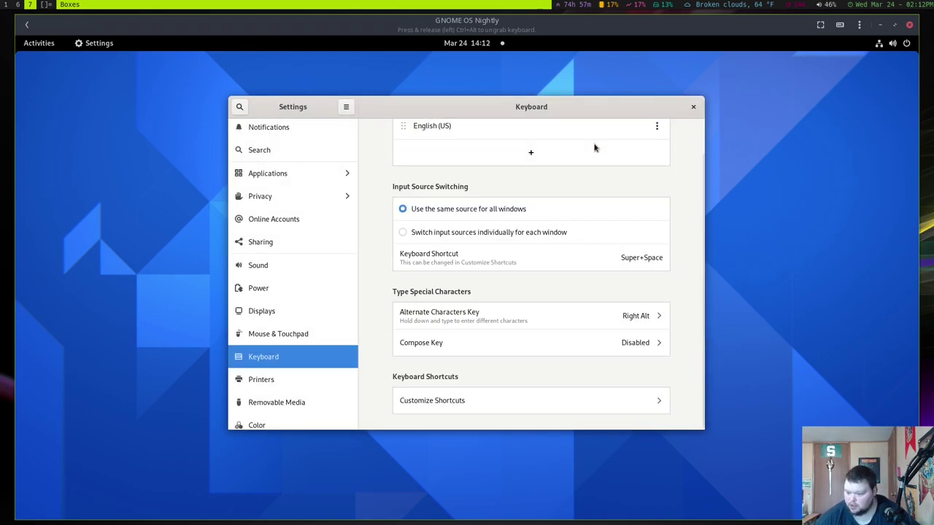
scroll(281, 363, down, 4)
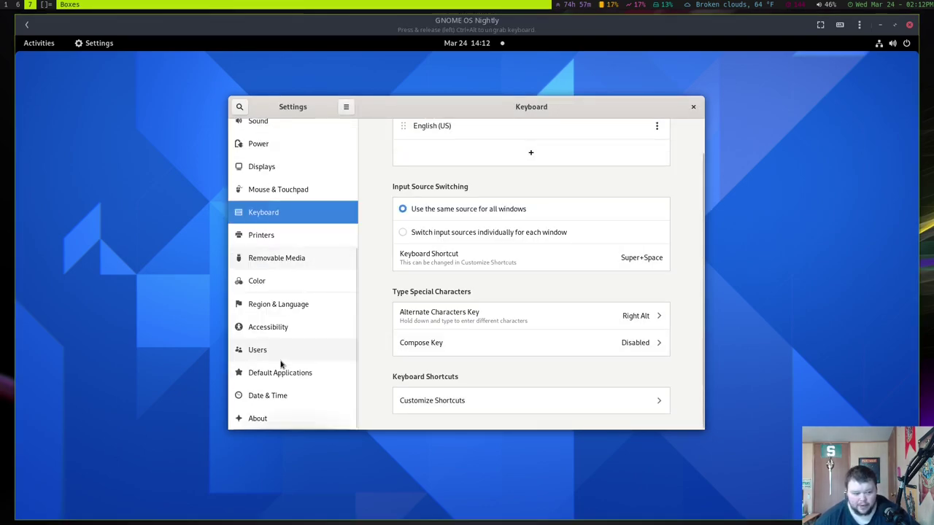
Step: View the About page: 7.3 GiB memory, AMD Ryzen 7 3800x, GNOME 40.beta.0
click(262, 417)
scroll(450, 310, down, 3)
scroll(449, 310, up, 3)
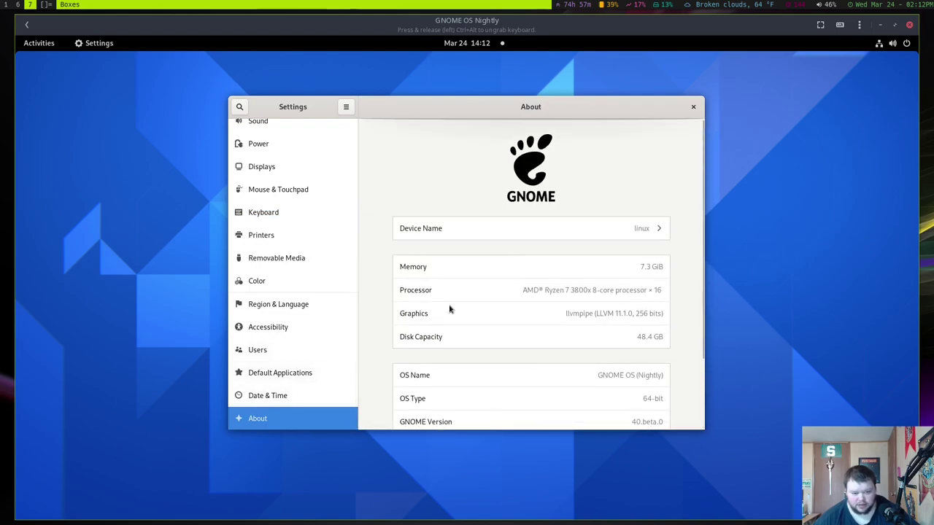